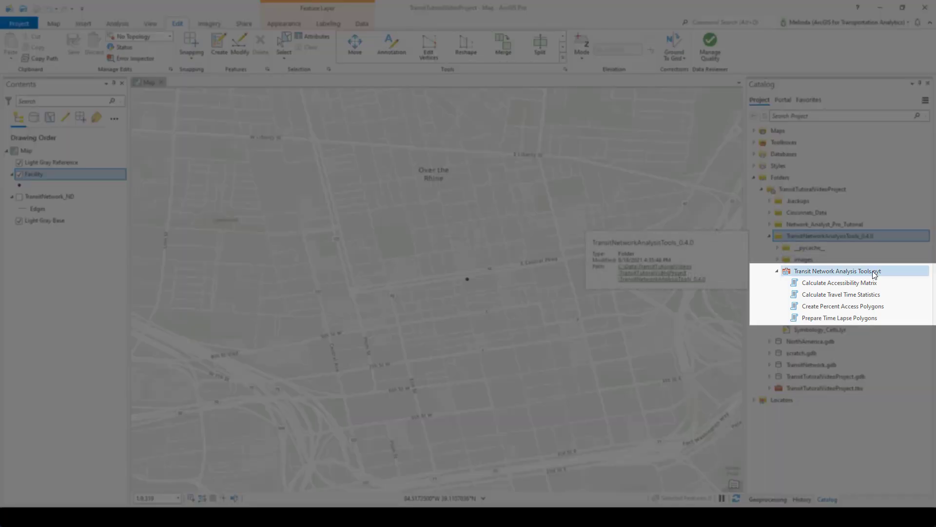
Step: Open Prepare Time Lapse Polygons from Transit Network Analysis Tools.pyt in the Catalog
left_click(907, 270)
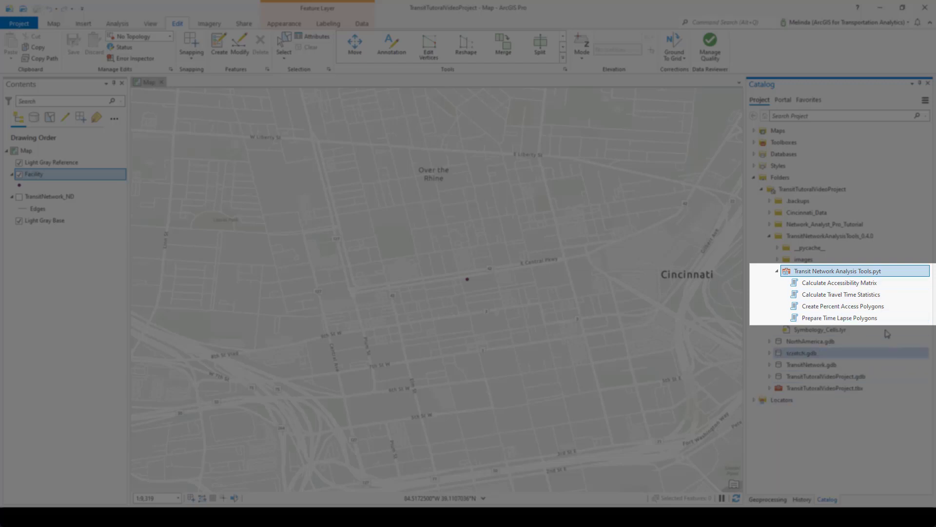
left_click(865, 318)
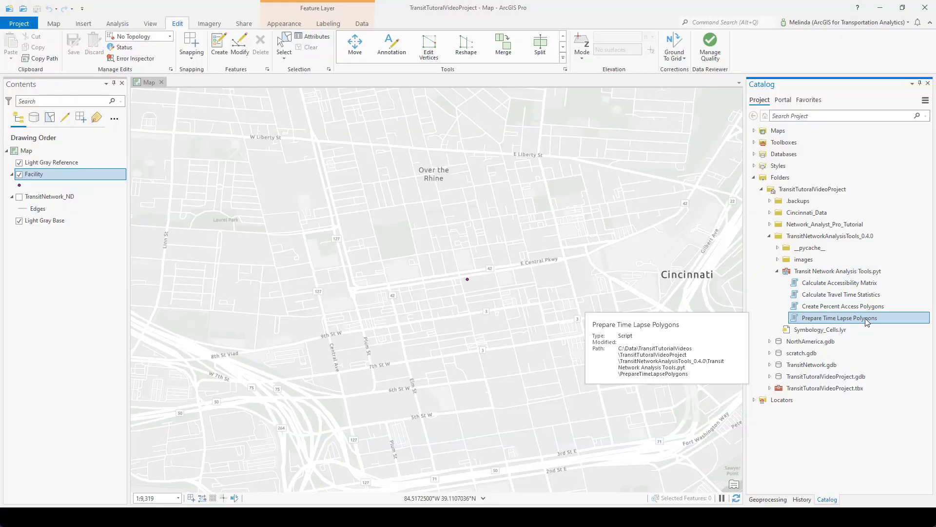
double_click(865, 318)
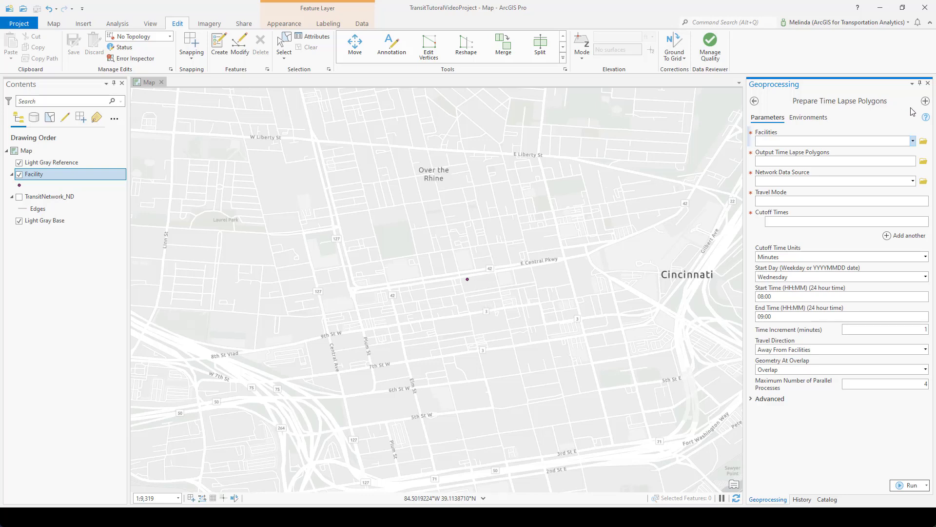
Step: Use the Facility layer as facilities and name the output TimeLapsePolygons
left_click(913, 141)
left_click(778, 153)
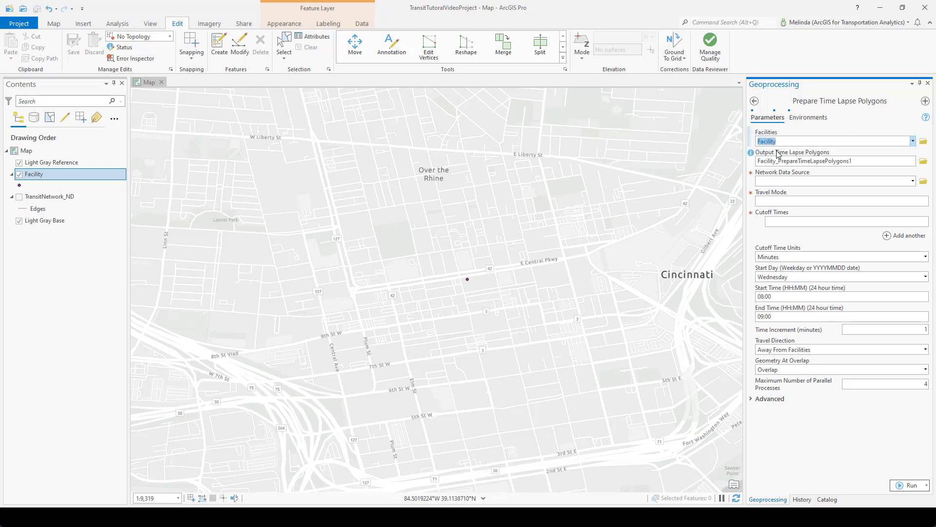
left_click(884, 161)
double_click(822, 160)
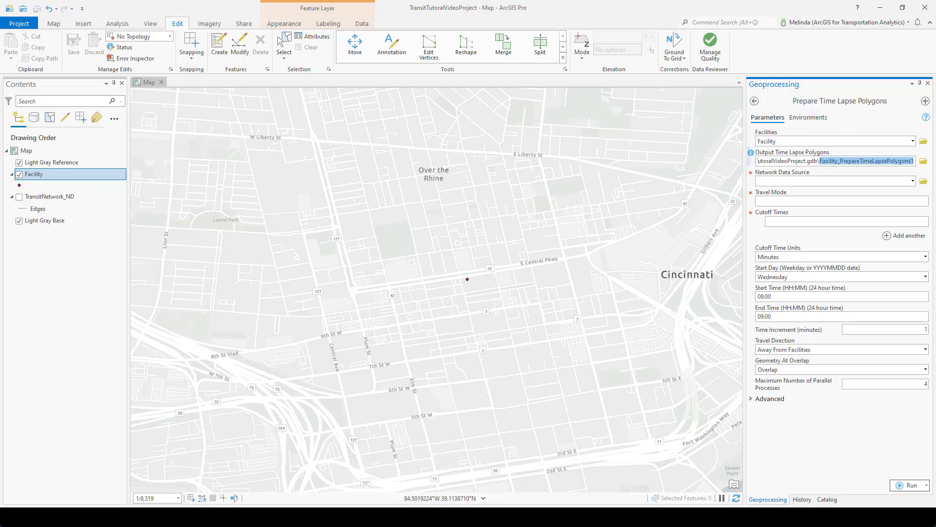
type("TimeLa")
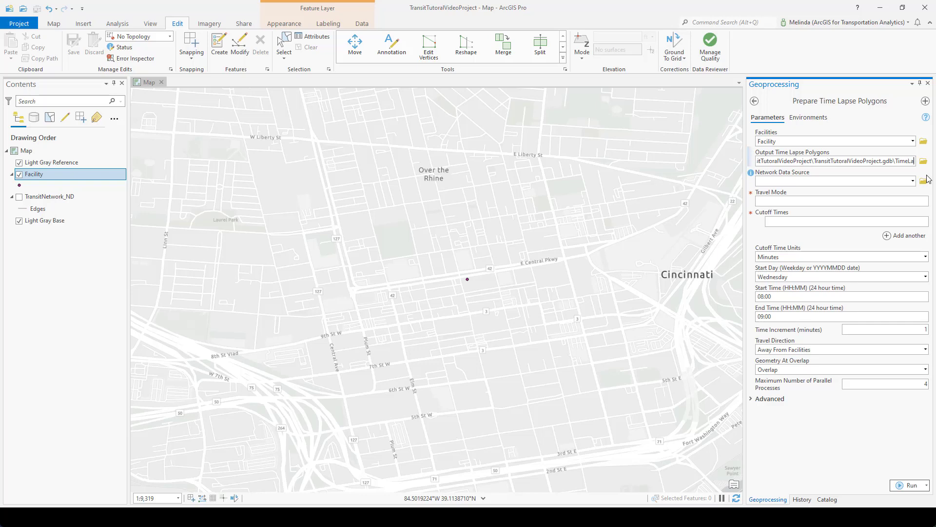
type("psePolygons")
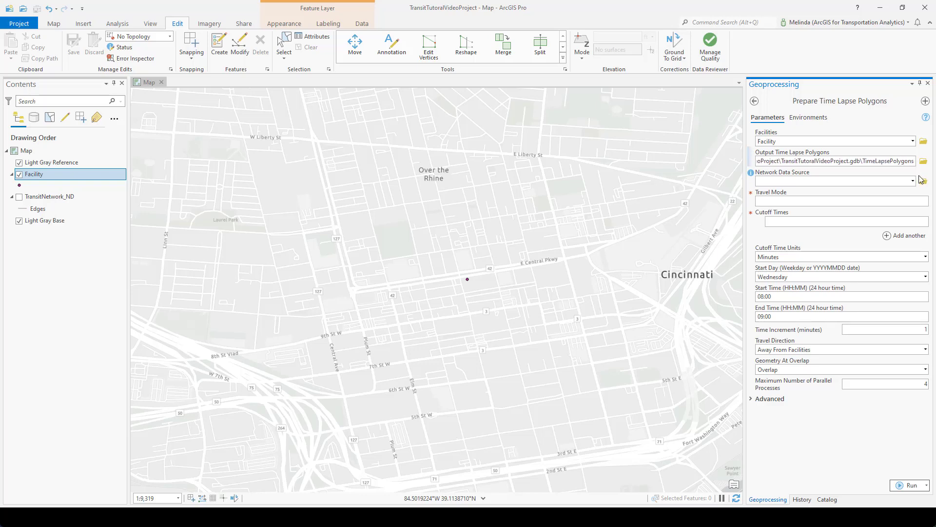
left_click(873, 180)
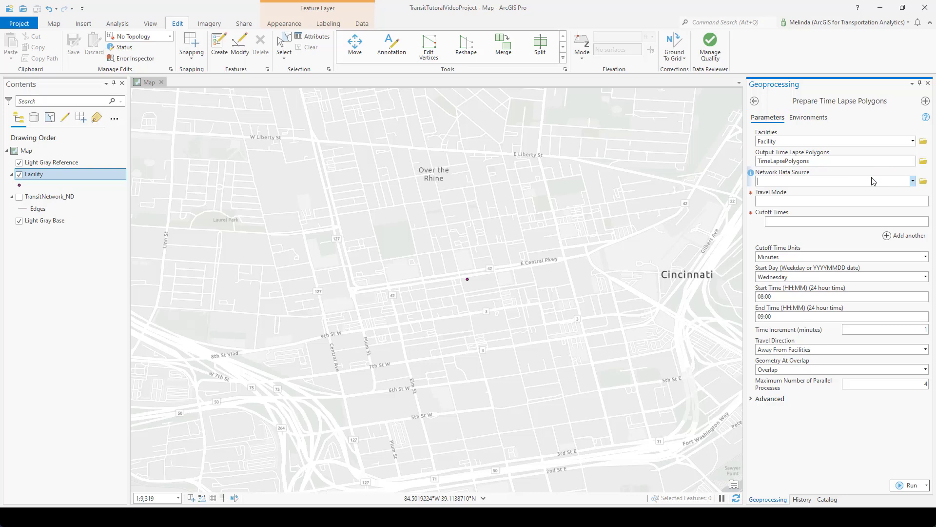
Step: Choose TransitNetwork_ND with Public transit time travel mode and a 30-minute cutoff
left_click(913, 182)
left_click(811, 196)
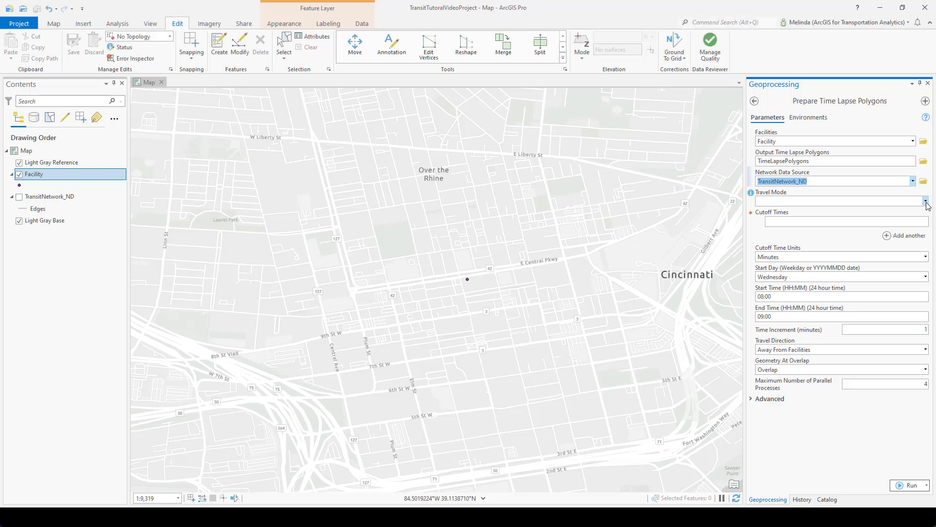
left_click(925, 201)
left_click(812, 214)
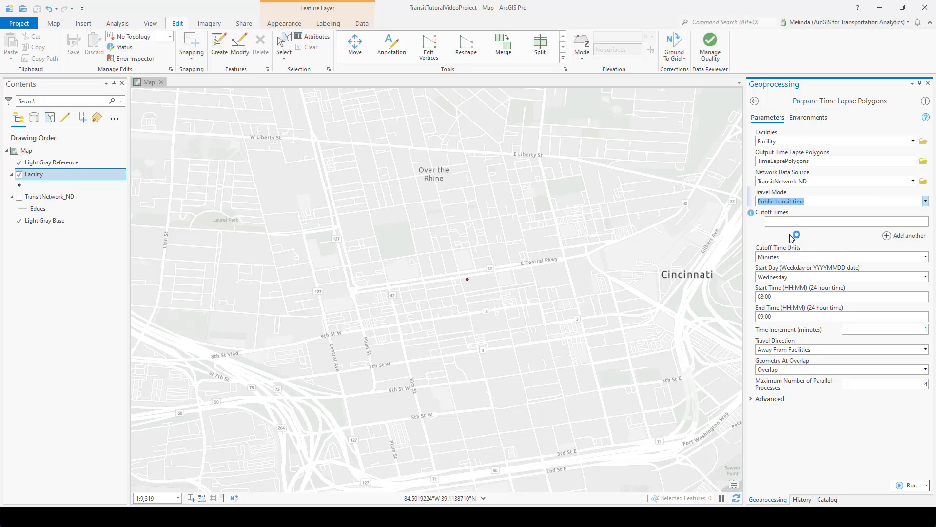
left_click(831, 222)
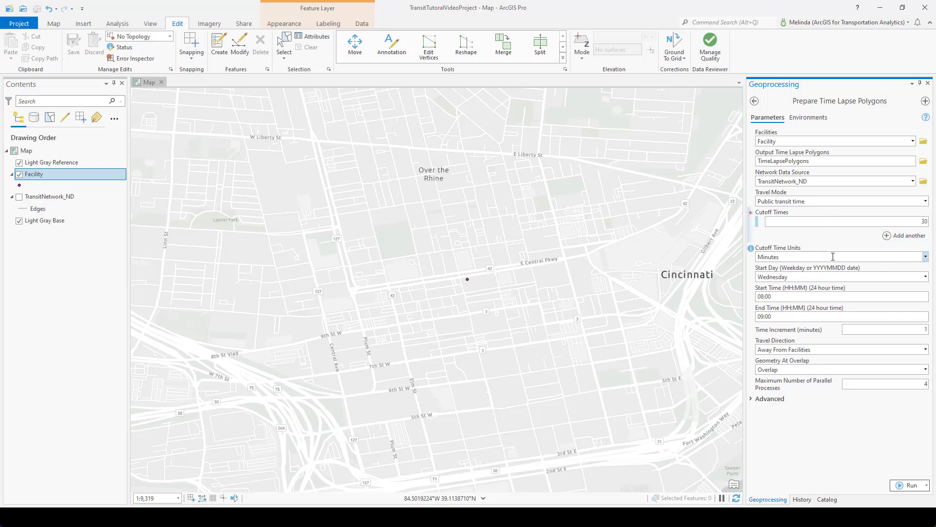
Step: Keep Minutes and Wednesday, set start time to 07:00, with a 1-minute increment
left_click(790, 257)
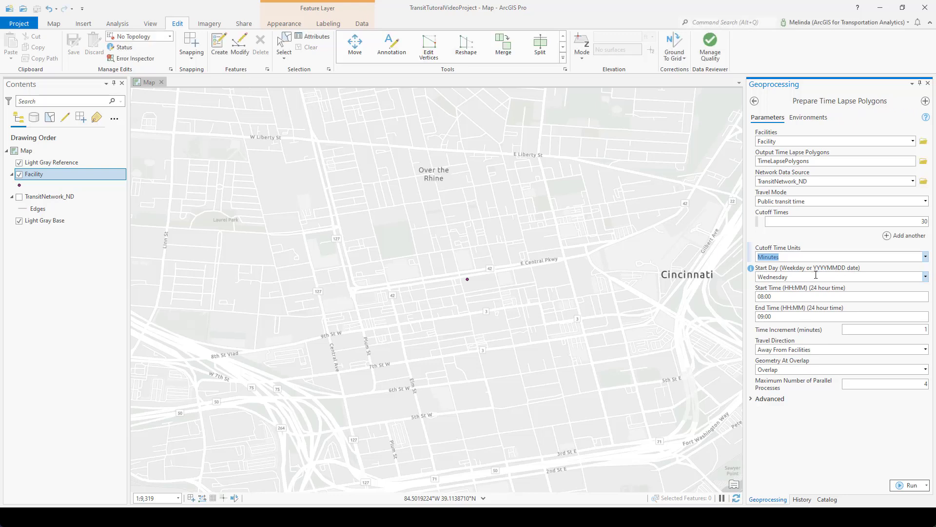
left_click(800, 276)
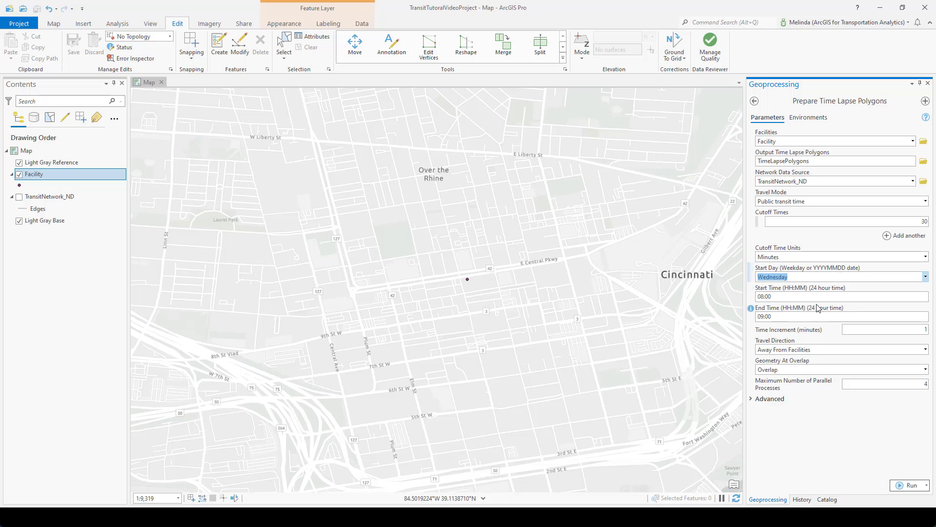
left_click(778, 296)
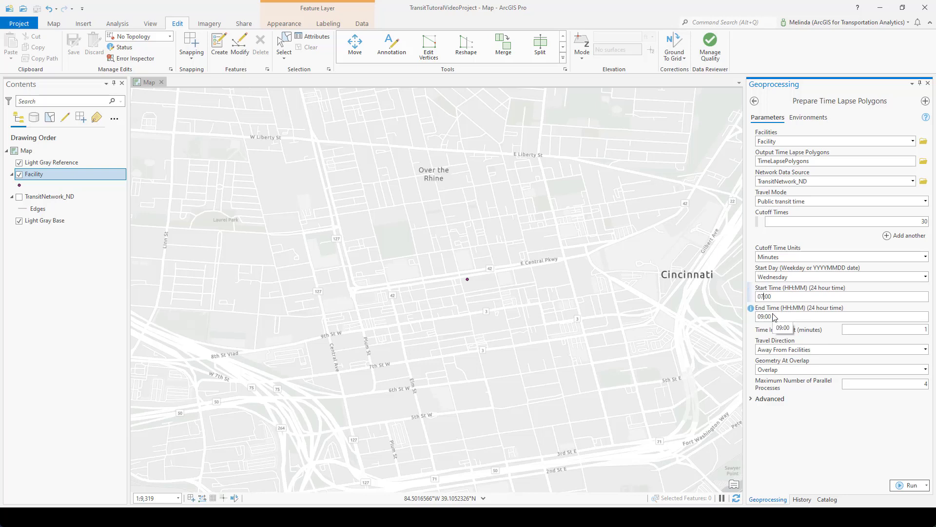
left_click(872, 330)
left_click(896, 335)
Step: Set maximum parallel processes to 6, expand Advanced options, and run the tool
double_click(925, 384)
type("6")
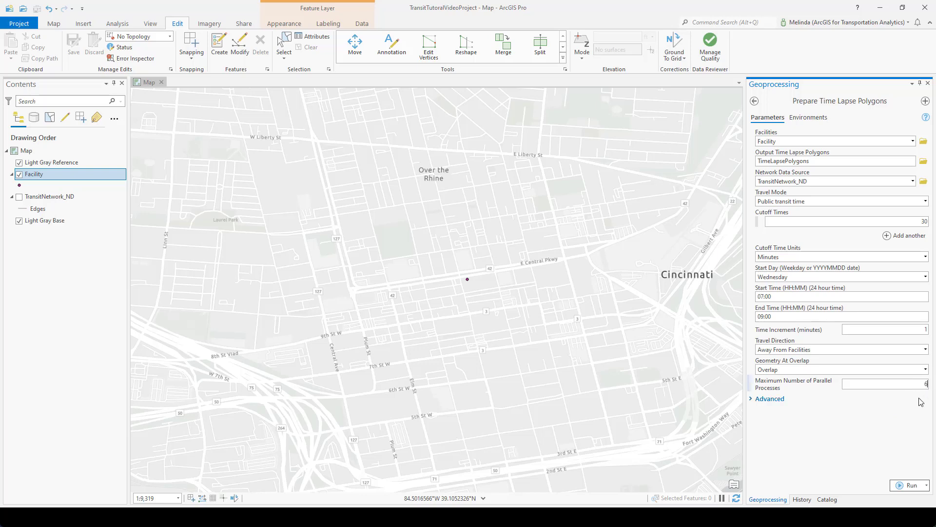
left_click(835, 399)
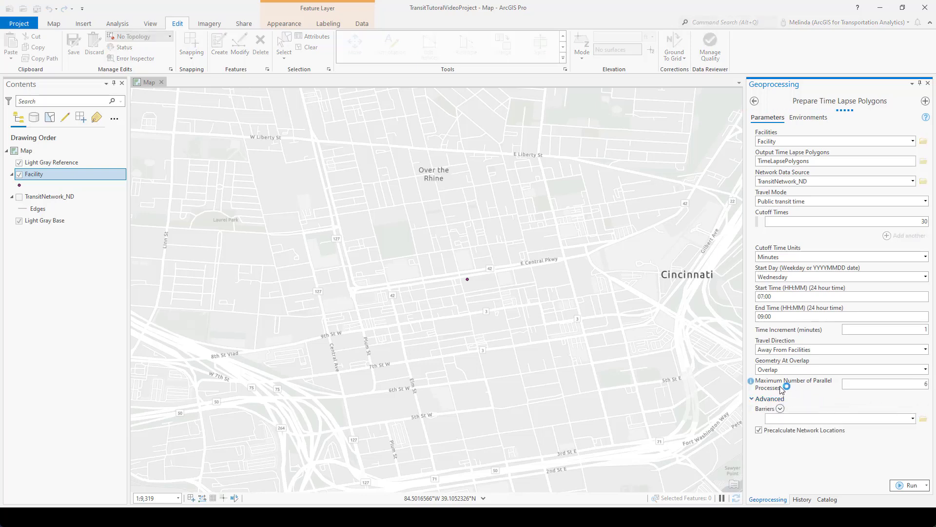
left_click(909, 485)
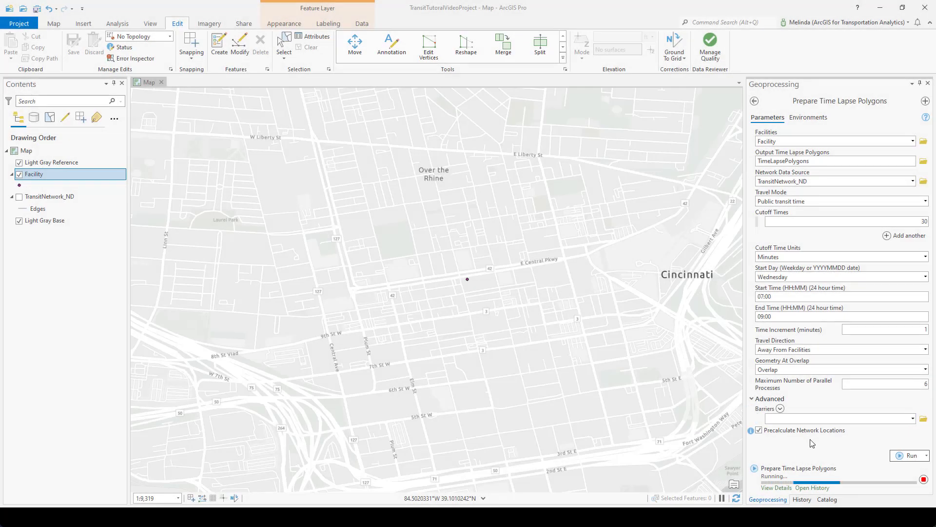
Step: Watch the run's progress messages until the TimeLapsePolygons layer is added
left_click(783, 488)
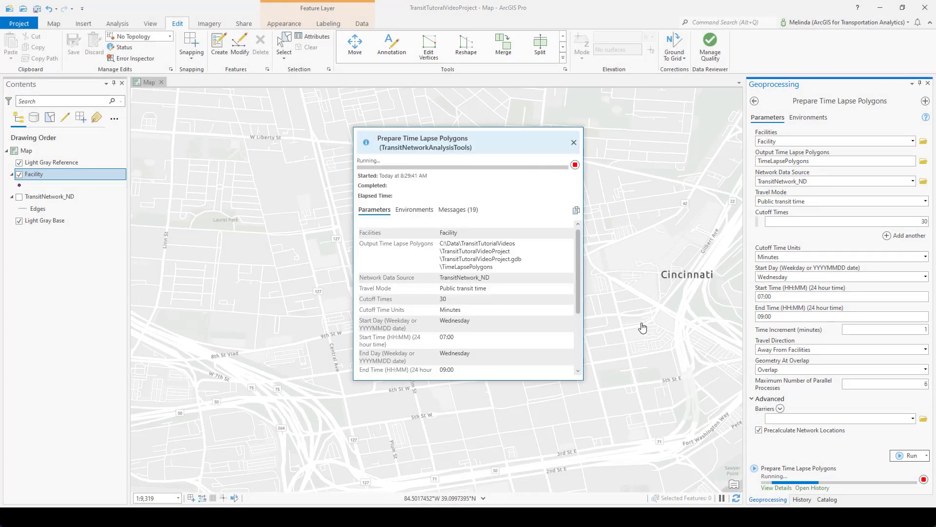
left_click(451, 210)
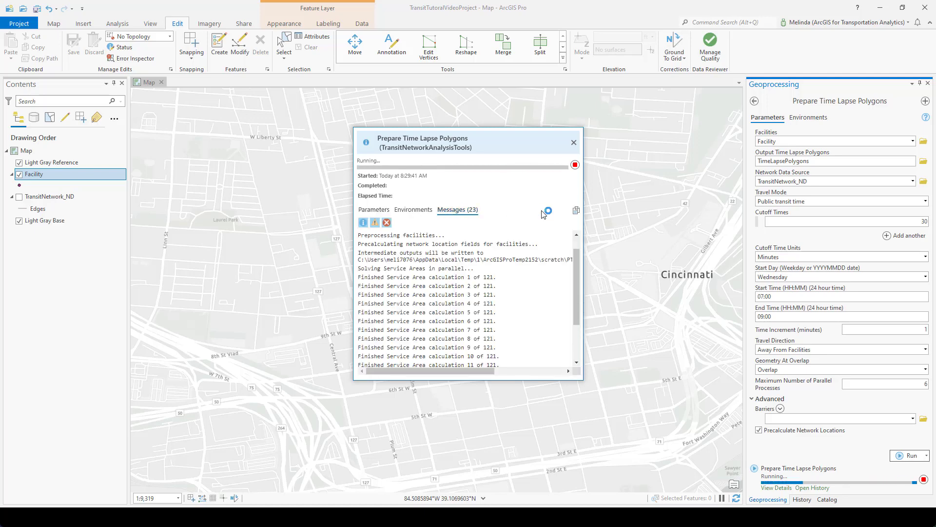
scroll(537, 274, "down", 3)
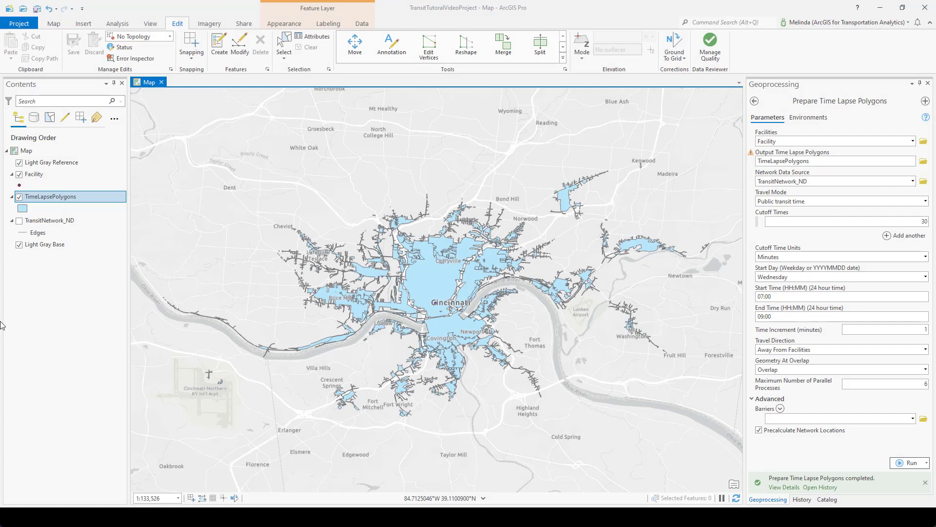
Step: Open the TimeLapsePolygons attribute table, highlight a few polygons, then close it
right_click(73, 197)
left_click(81, 198)
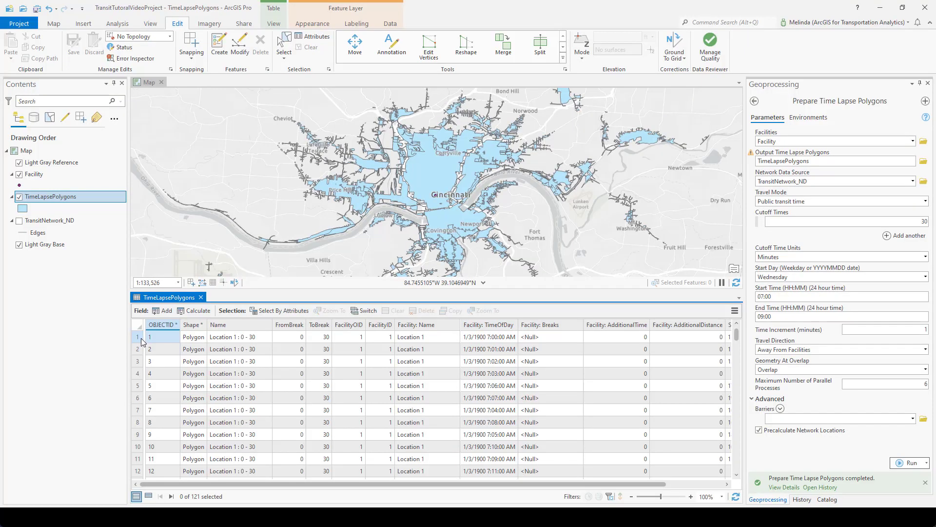
left_click(142, 340)
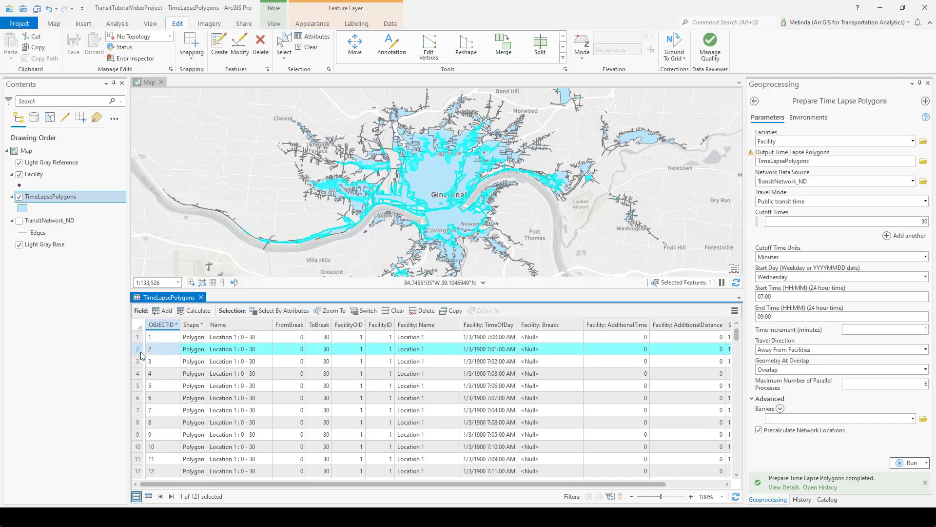
left_click(139, 361)
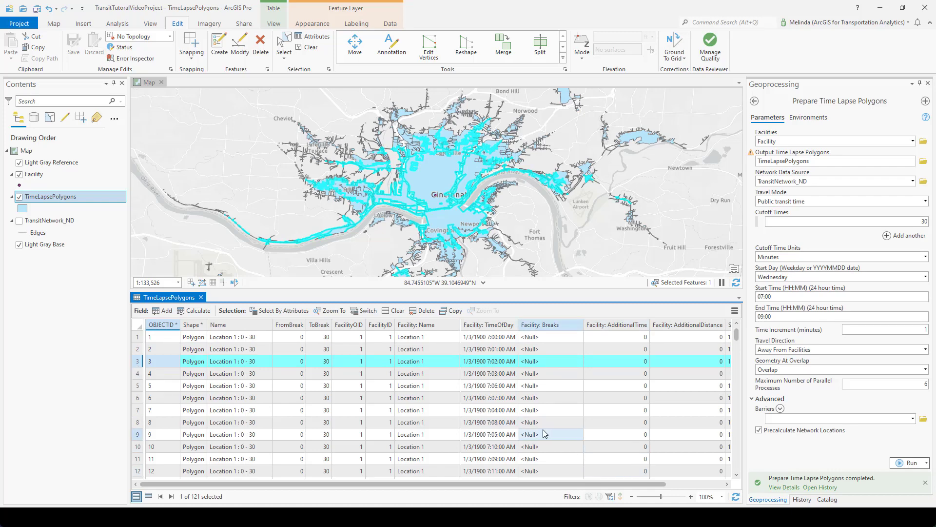
left_click(201, 298)
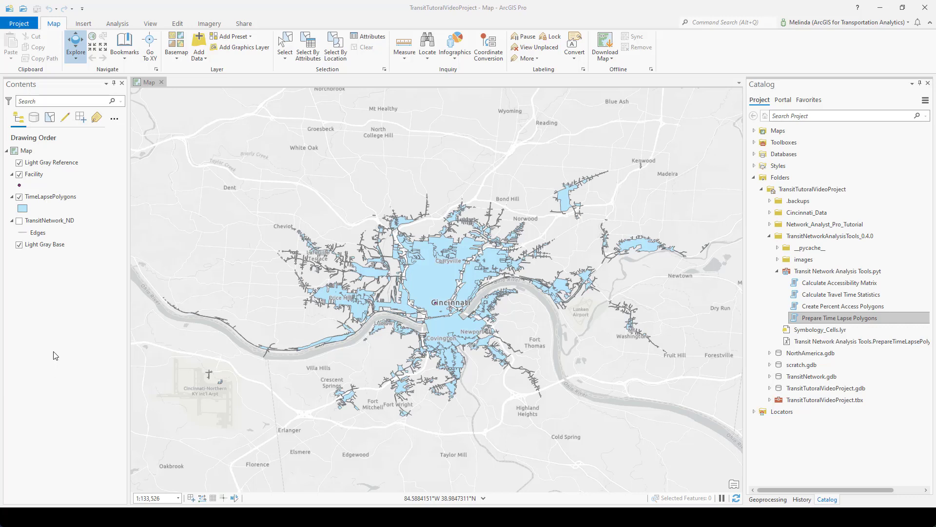
Step: Time-enable TimeLapsePolygons with a single time field and a regular 1-minute step
left_click(63, 199)
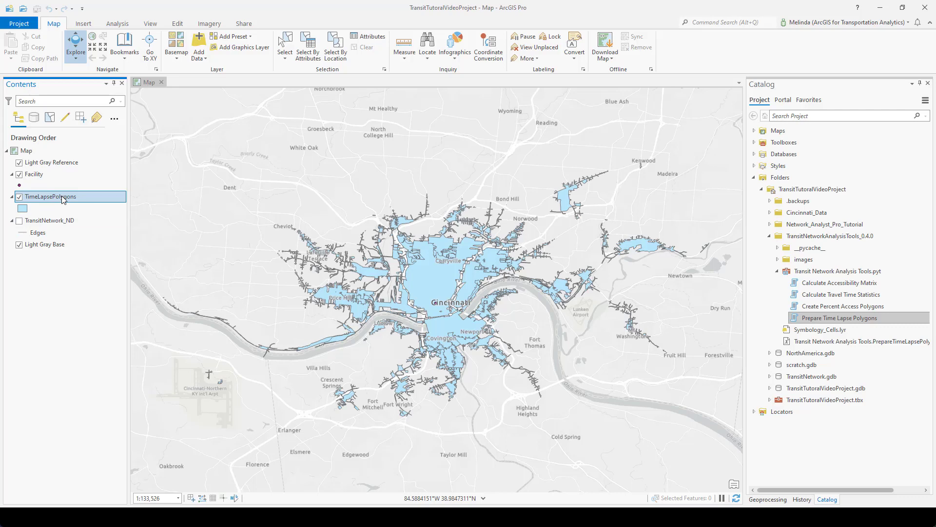
right_click(63, 199)
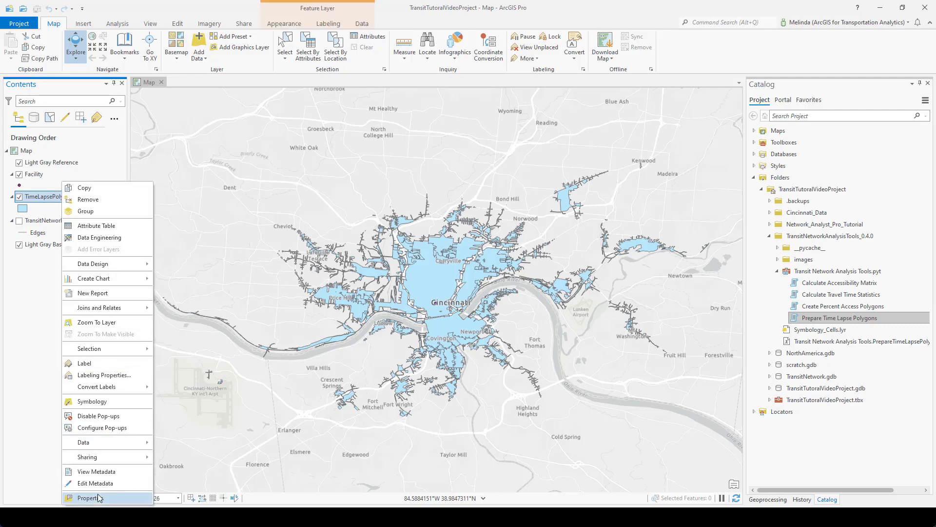
left_click(97, 496)
left_click(326, 266)
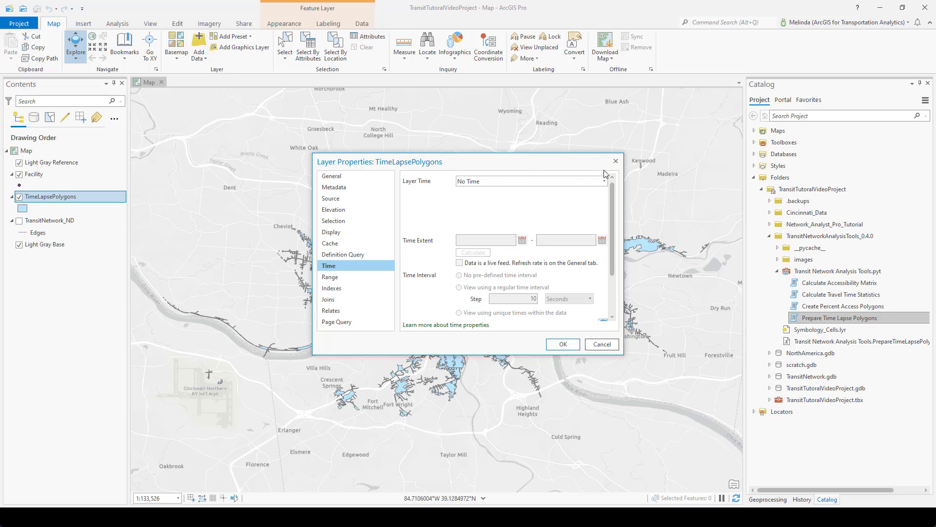
left_click(605, 181)
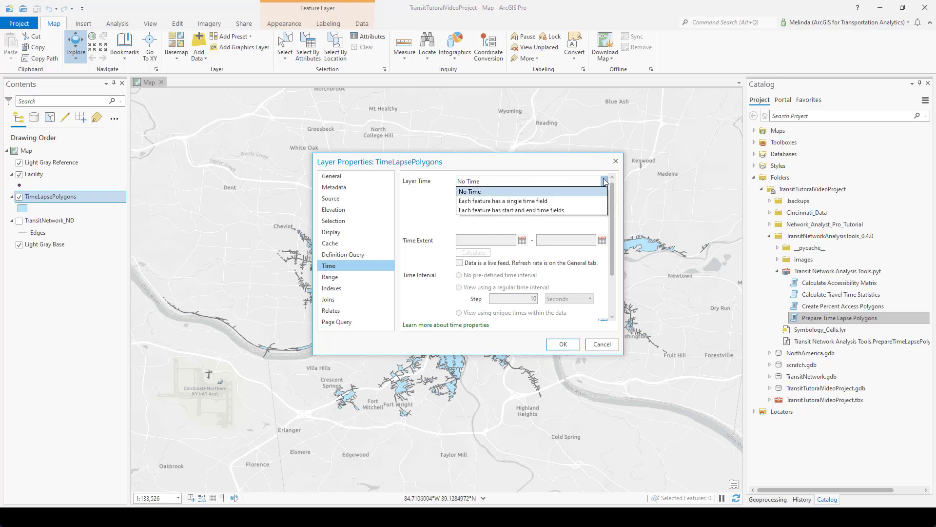
left_click(534, 201)
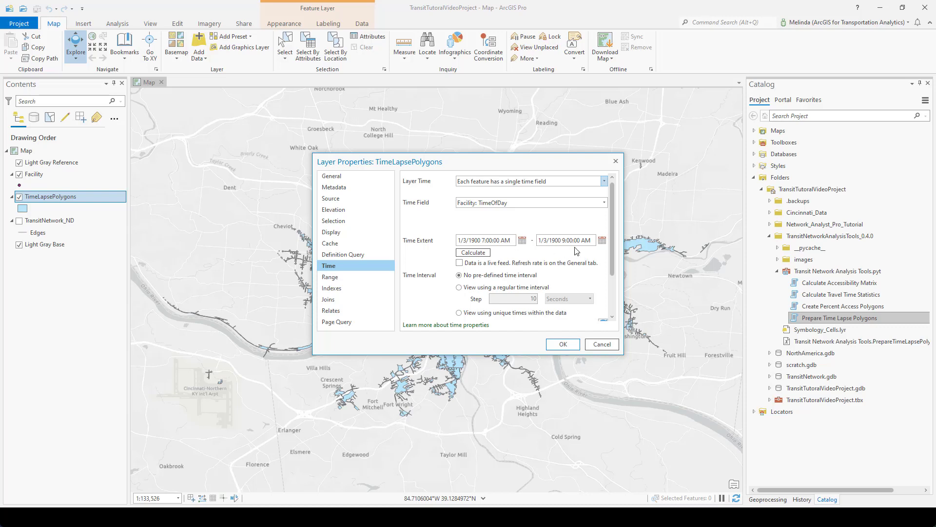
left_click(459, 288)
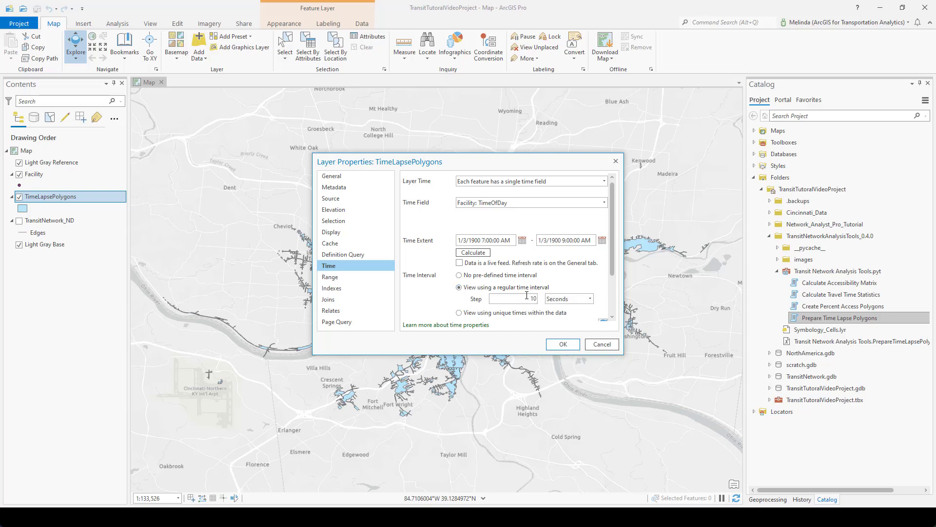
left_click_drag(519, 299, 541, 303)
type("1")
left_click(590, 298)
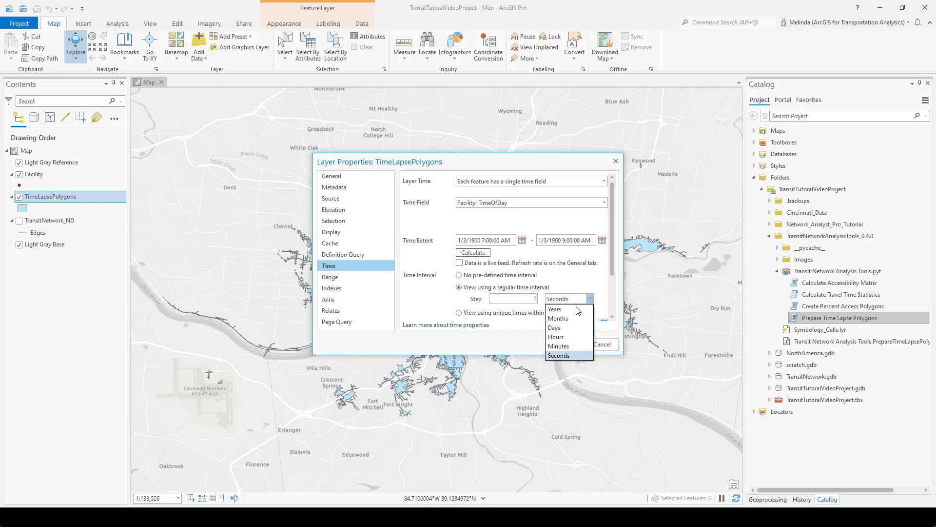
left_click(561, 346)
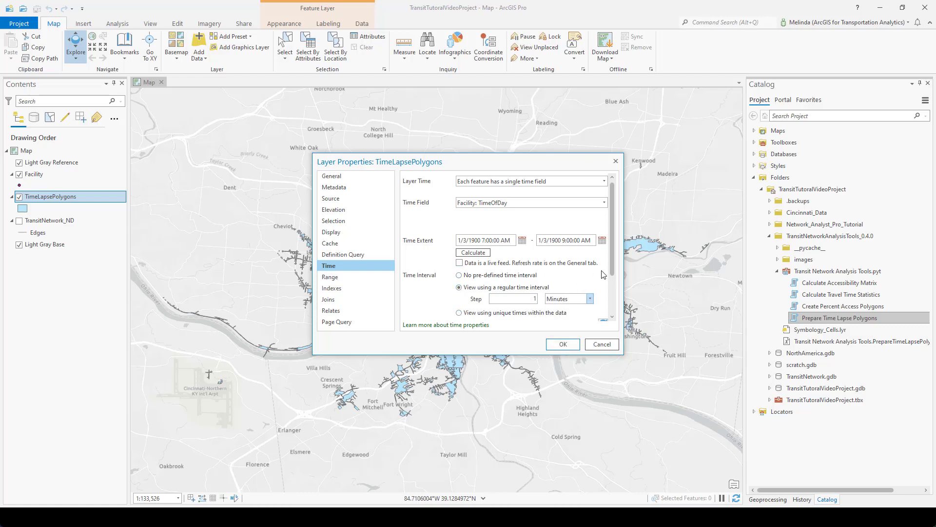
left_click(570, 343)
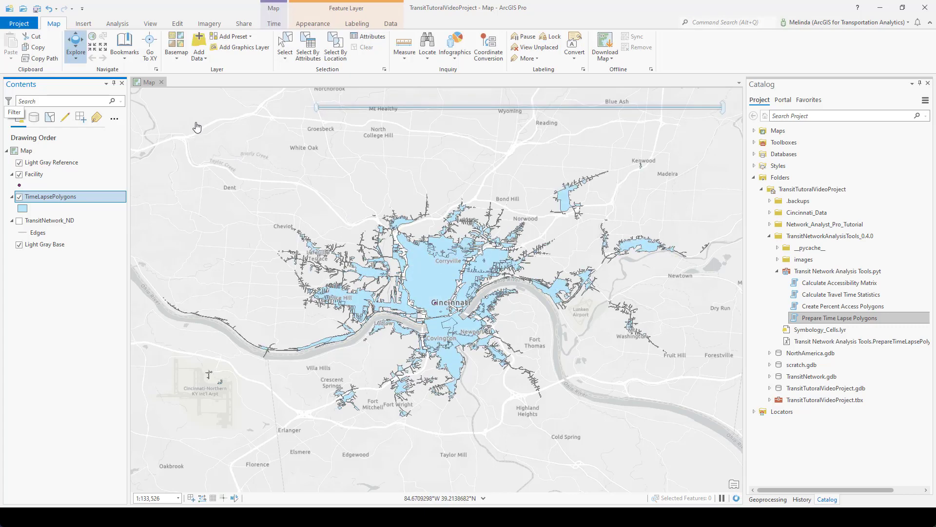
Step: Turn on map time with a 0 span starting at 7:00 AM
left_click(274, 24)
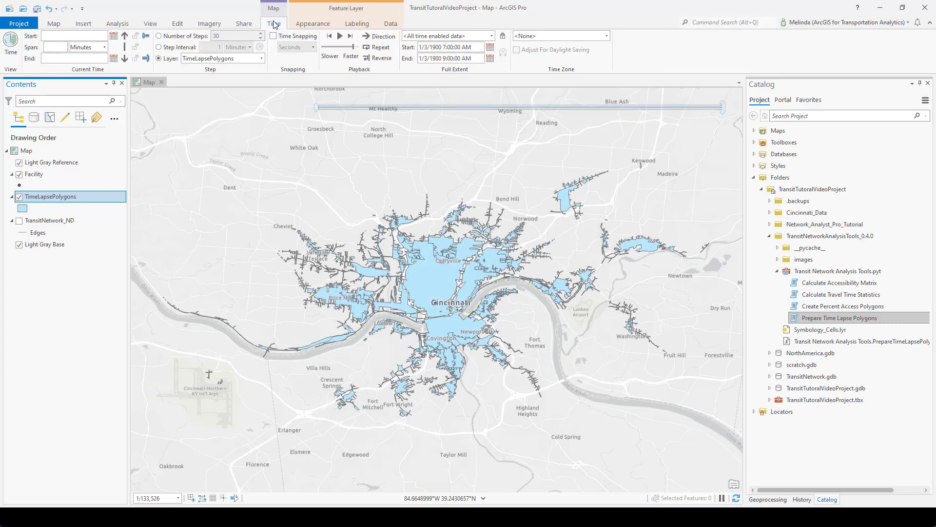
left_click(16, 45)
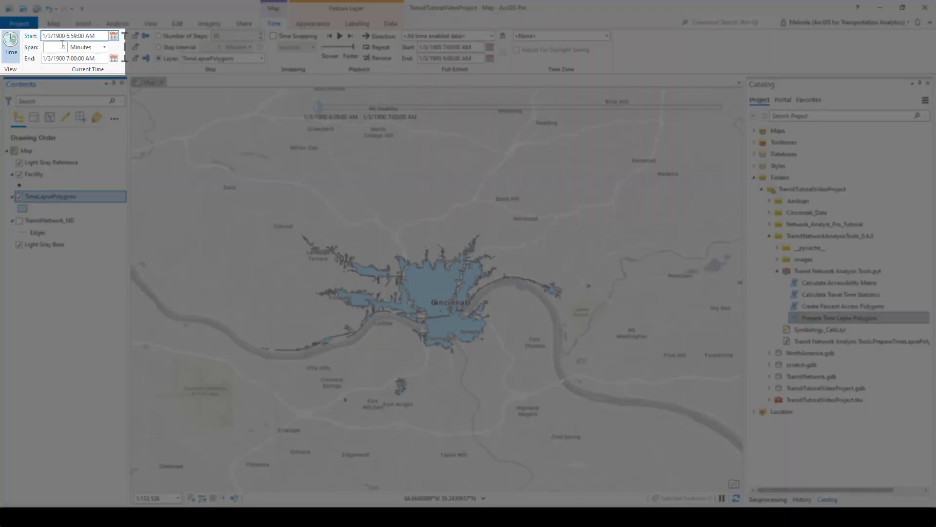
type("0")
left_click(85, 36)
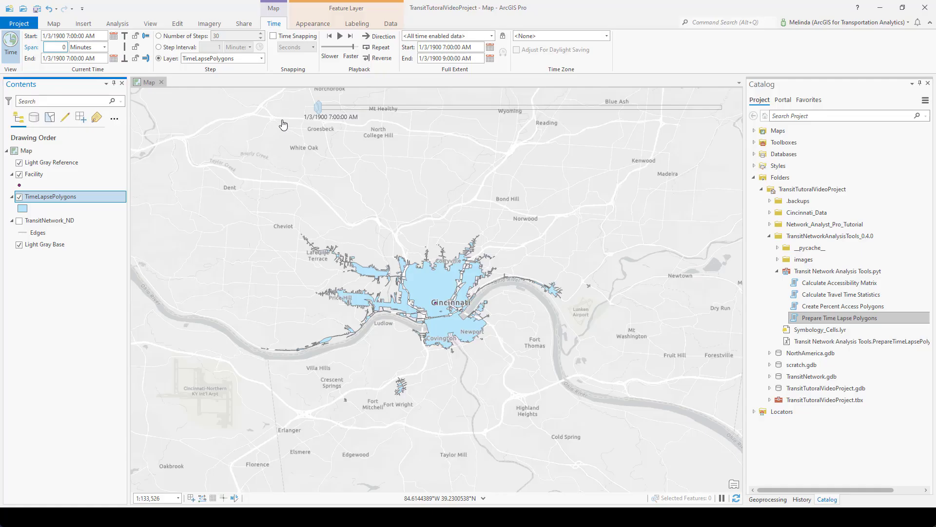
Step: Play the polygon time-lapse and pause it at 7:53 AM
mouse_move(375, 98)
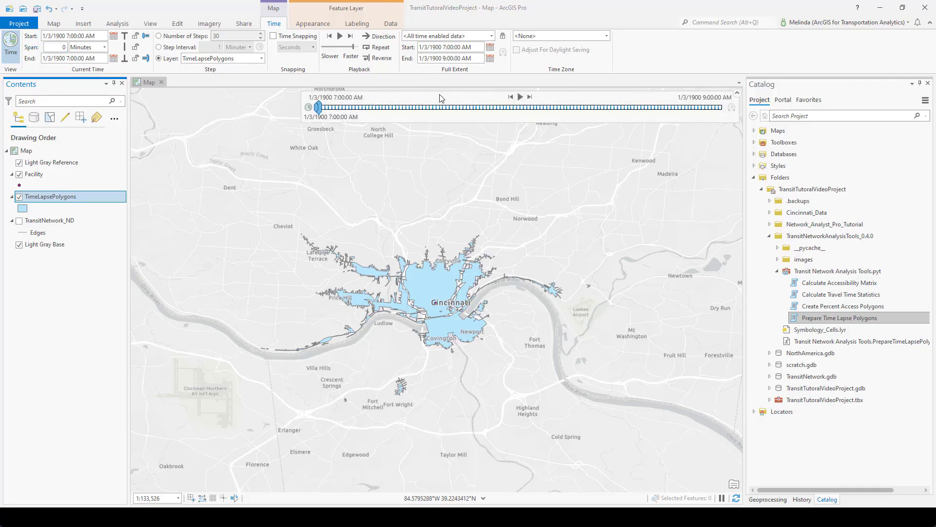
left_click(520, 98)
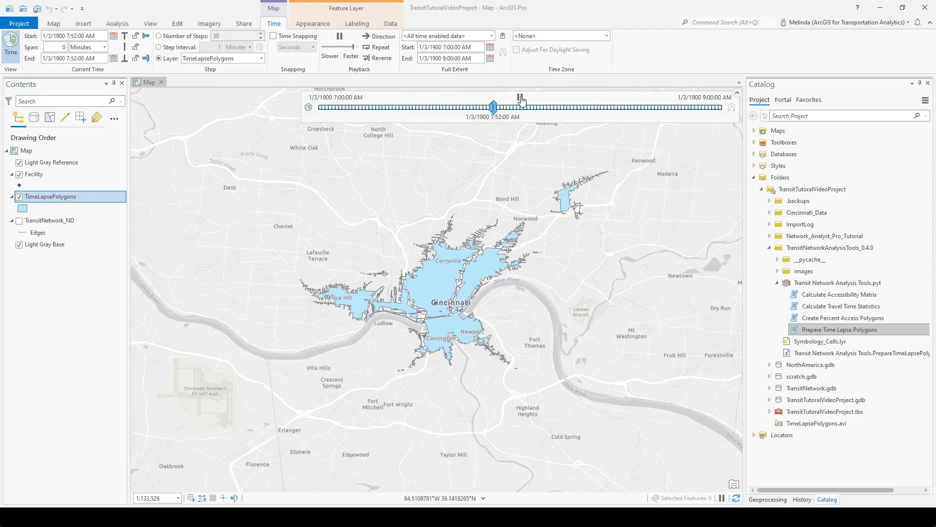
left_click(521, 98)
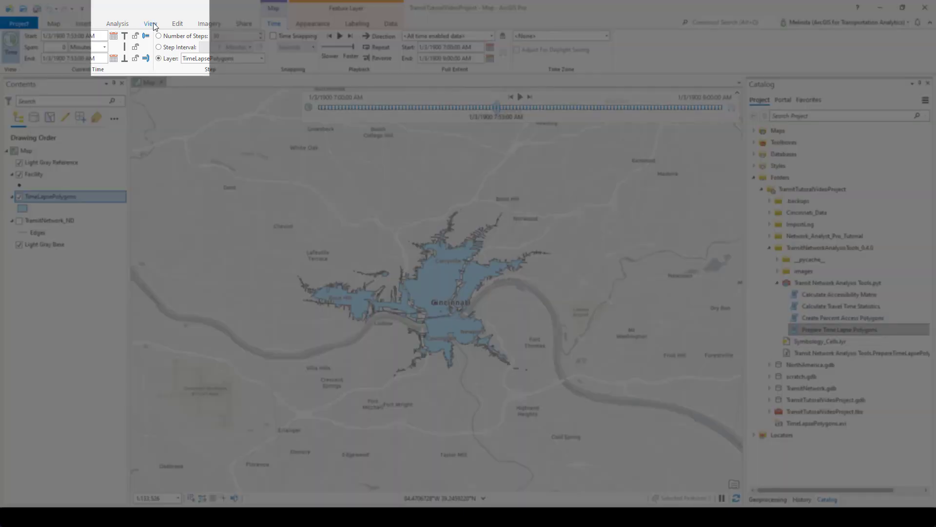
left_click(152, 25)
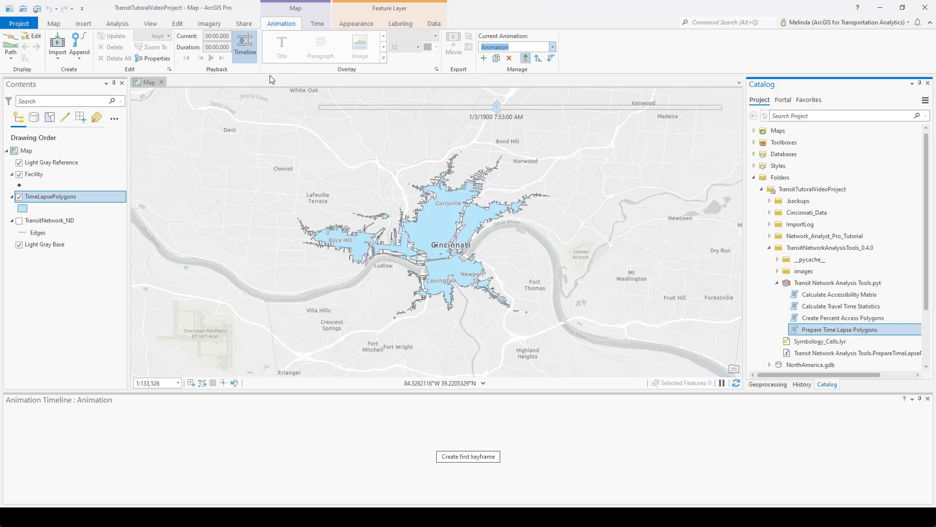
Step: Import the time slider steps into the animation timeline
left_click(55, 58)
left_click(185, 104)
left_click(55, 59)
left_click(169, 82)
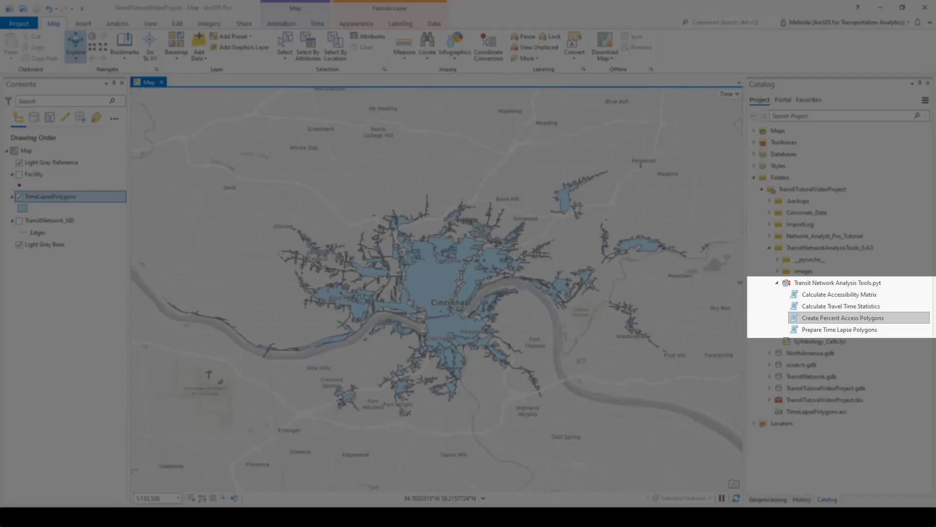
Step: Open Create Percent Access Polygons and use TimeLapsePolygons as its input
left_click(862, 318)
double_click(863, 317)
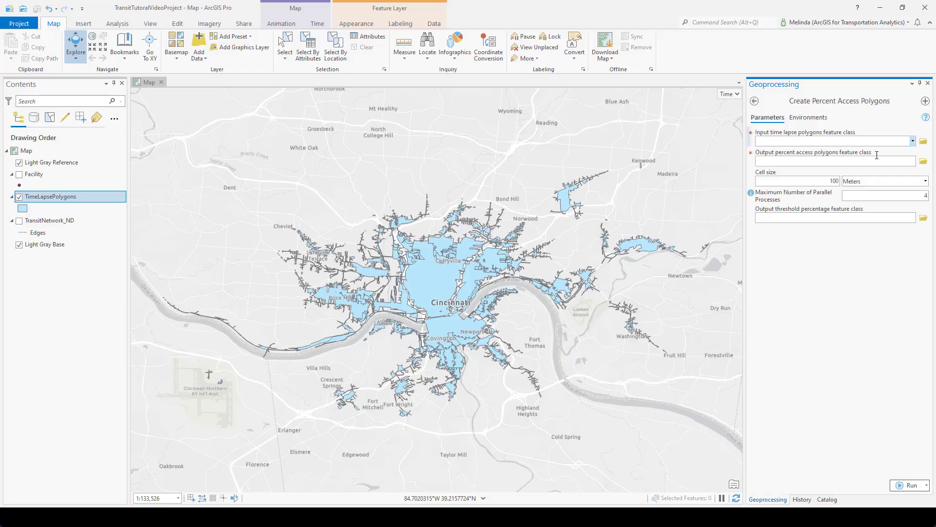
left_click(913, 141)
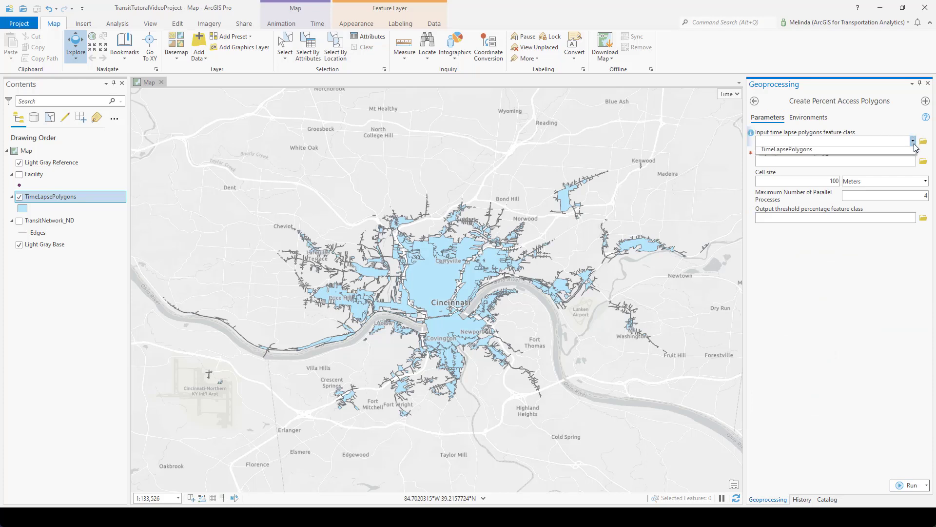
left_click(796, 153)
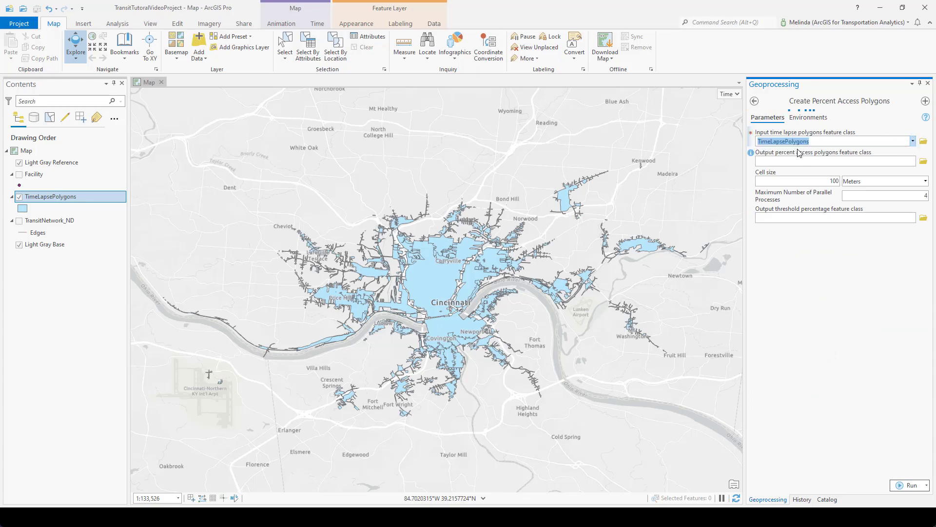
Step: Name the output PercentAccessPolygons and set maximum parallel processes to 6
left_click(794, 162)
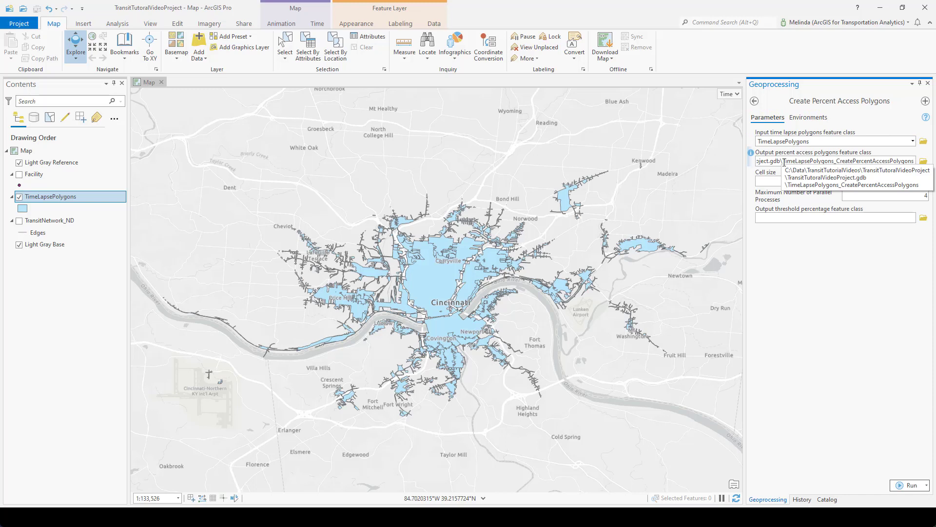
left_click_drag(783, 162, 854, 165)
key("BackSpace")
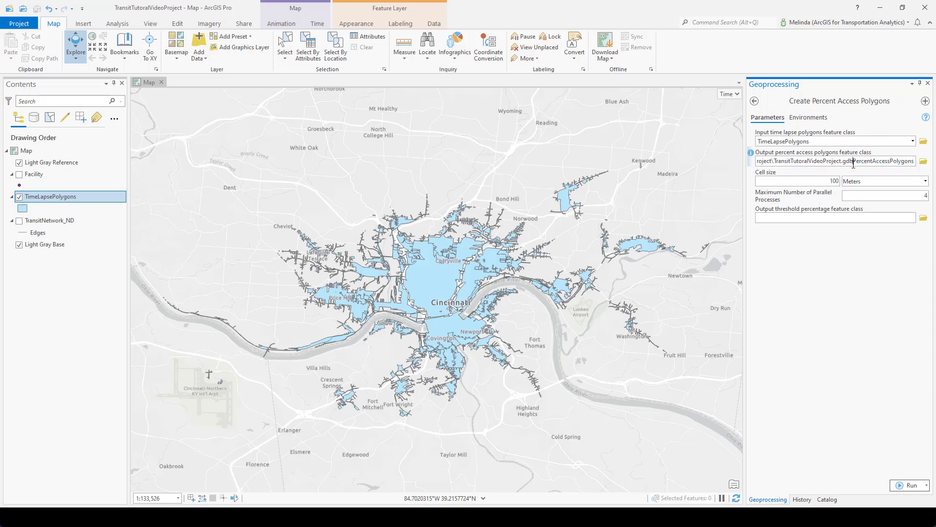
left_click(829, 181)
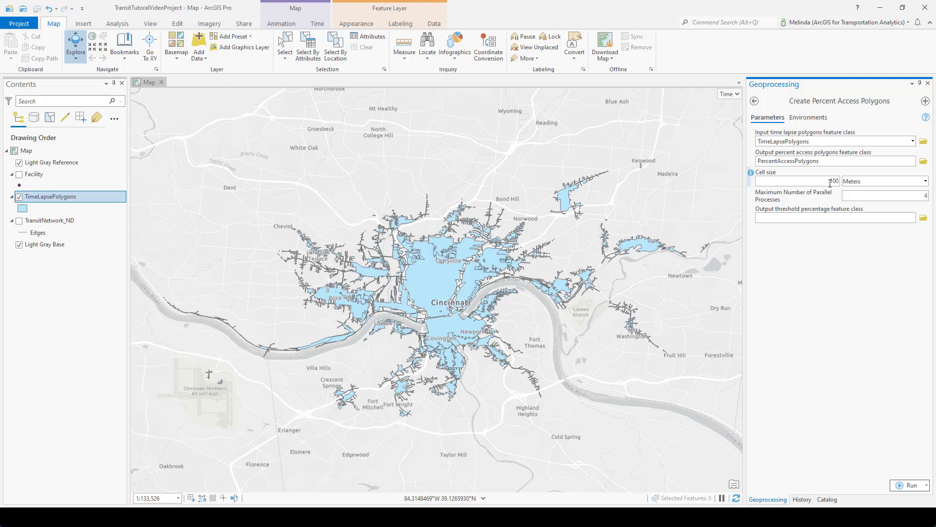
left_click(894, 195)
left_click(871, 220)
Step: Save the threshold output as ThresholdPolygons in the project geodatabase
left_click(923, 218)
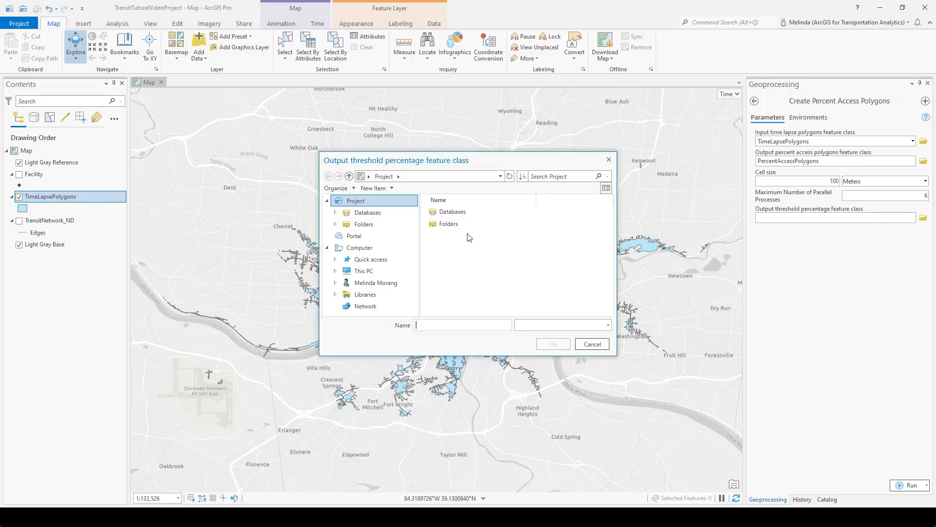
left_click(364, 213)
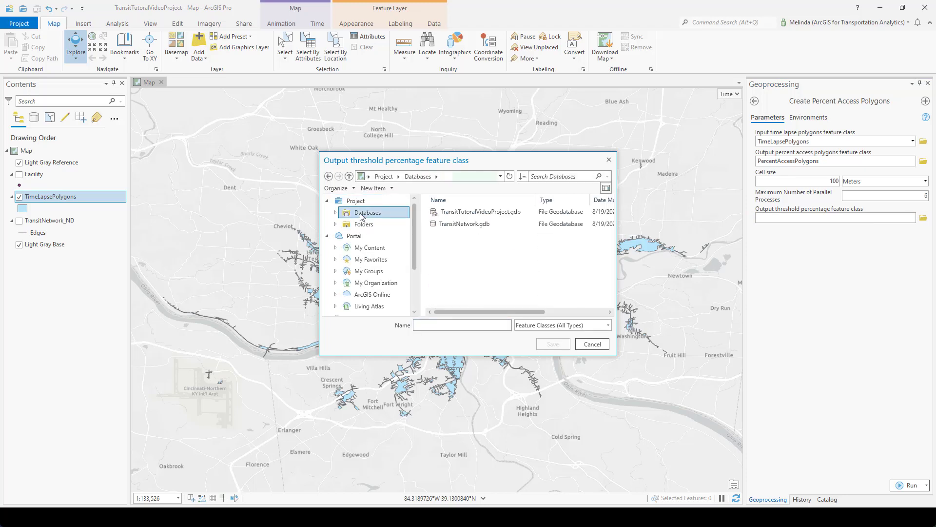
double_click(483, 211)
left_click(457, 325)
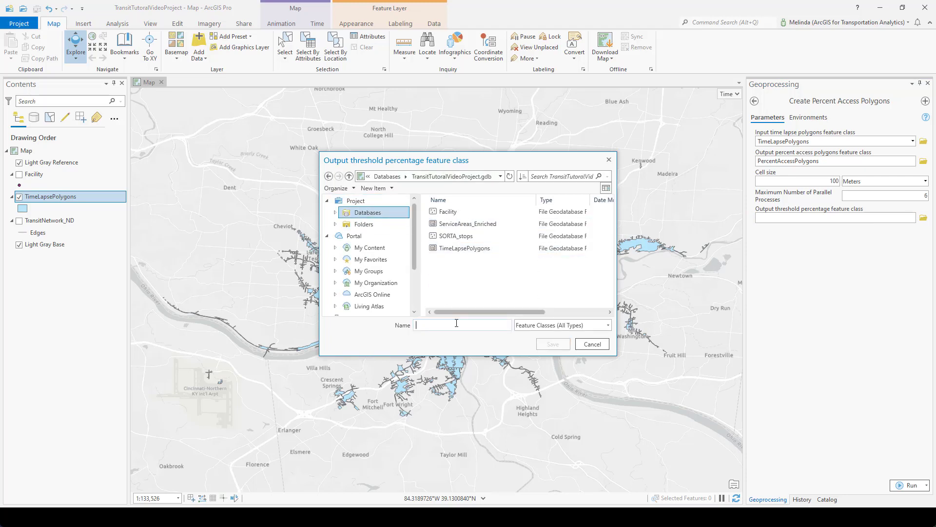
type("Thr")
type("esholdPl")
type("lygons")
key("Return")
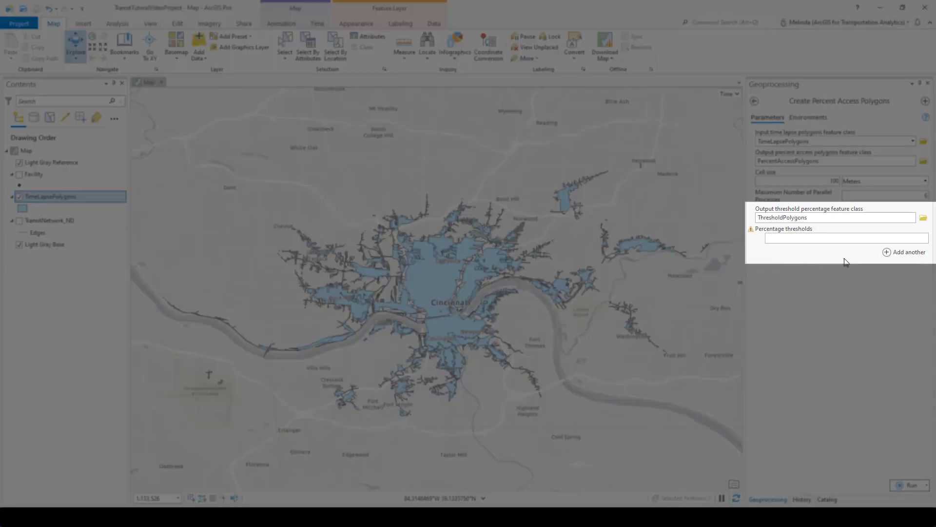
Step: Enter percentage thresholds 50, 75 and 95, then run the tool
left_click(869, 241)
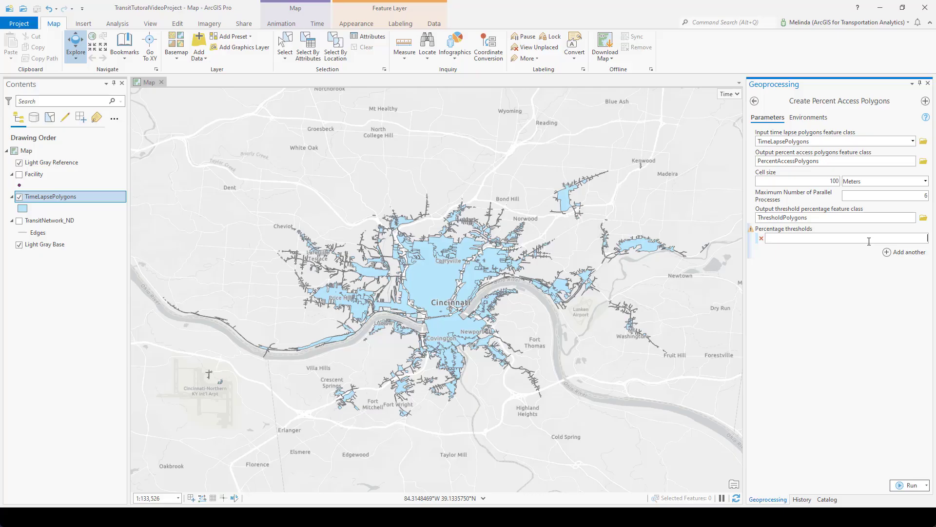
left_click(908, 252)
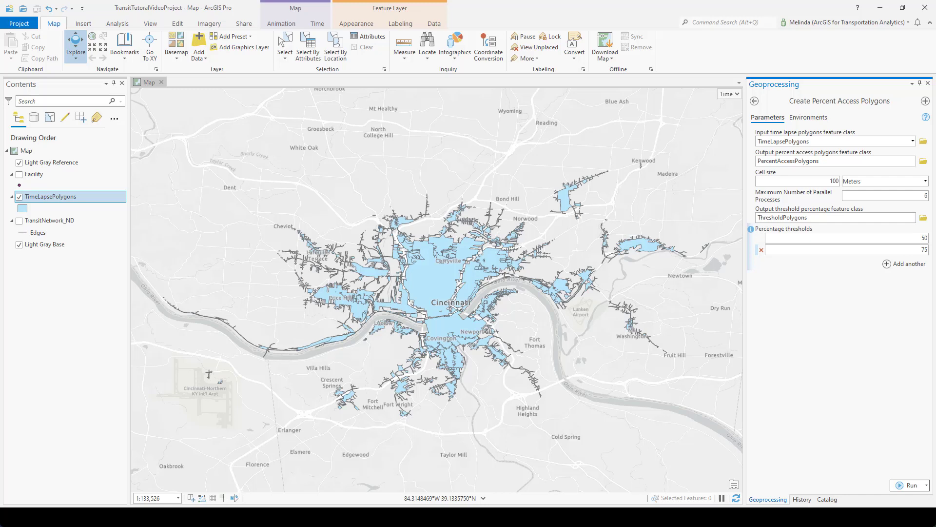
left_click(916, 264)
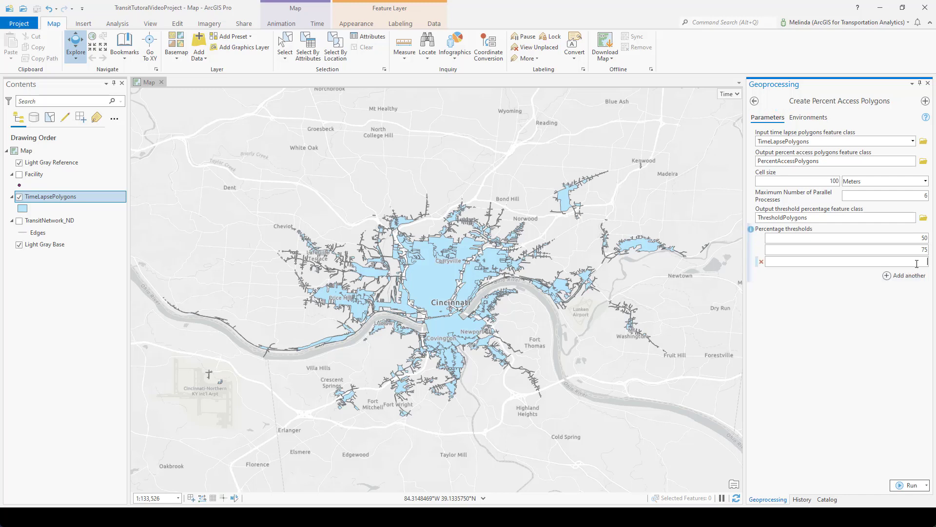
type("95")
left_click(903, 488)
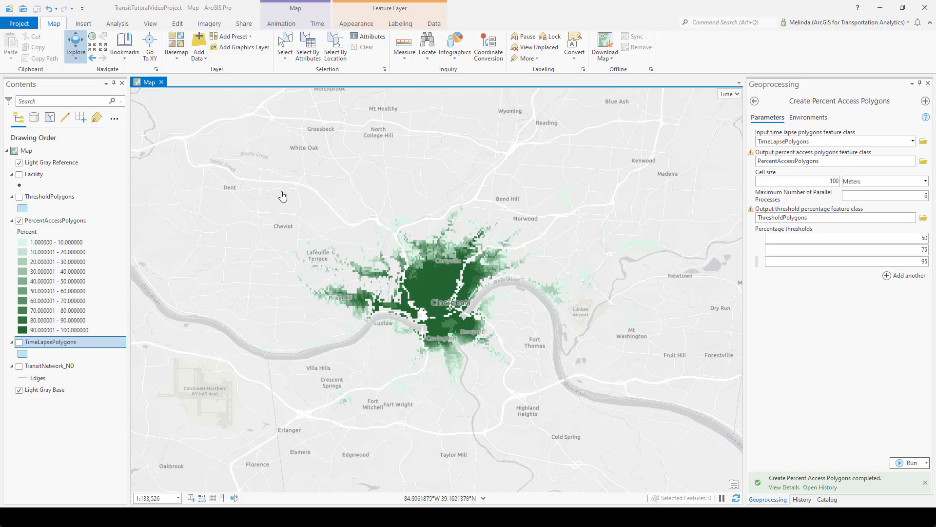
Step: Switch the basemap to Dark Gray Canvas, show the Facility layer, and center on central Cincinnati
left_click(180, 57)
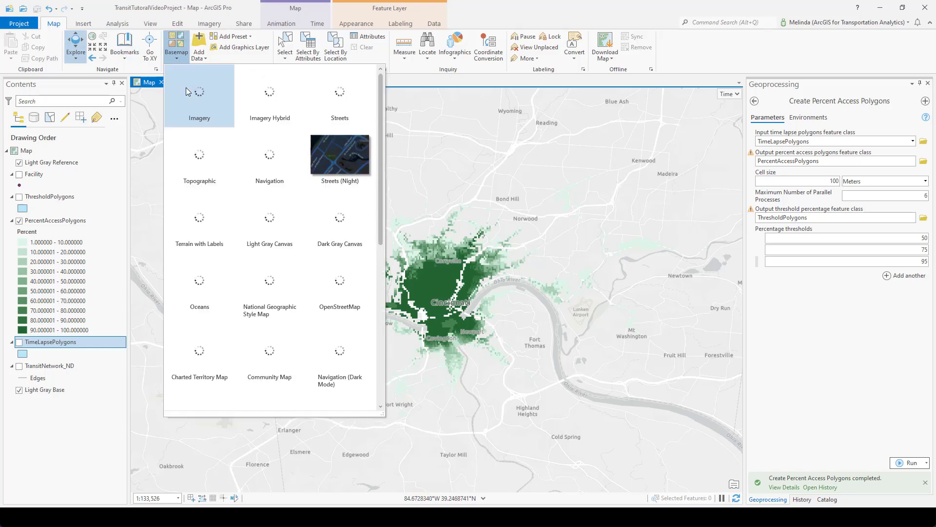
left_click(327, 227)
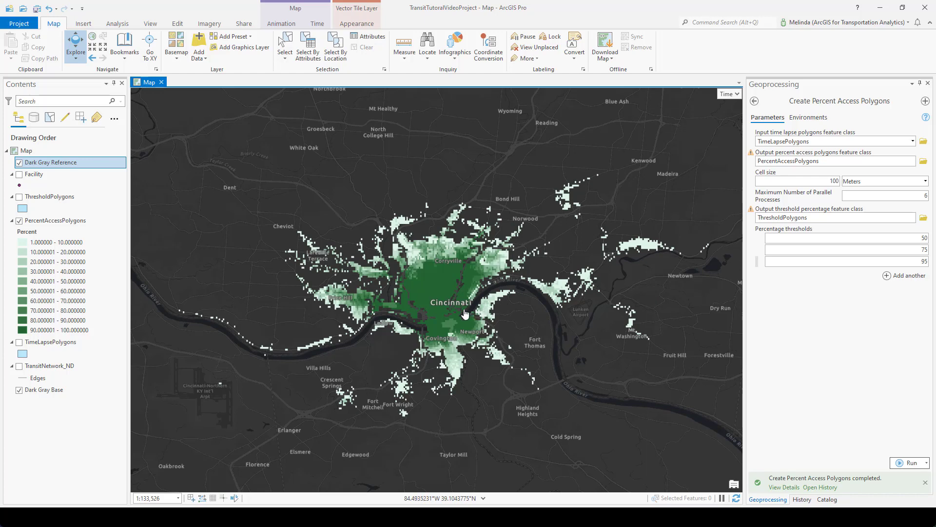
left_click(20, 175)
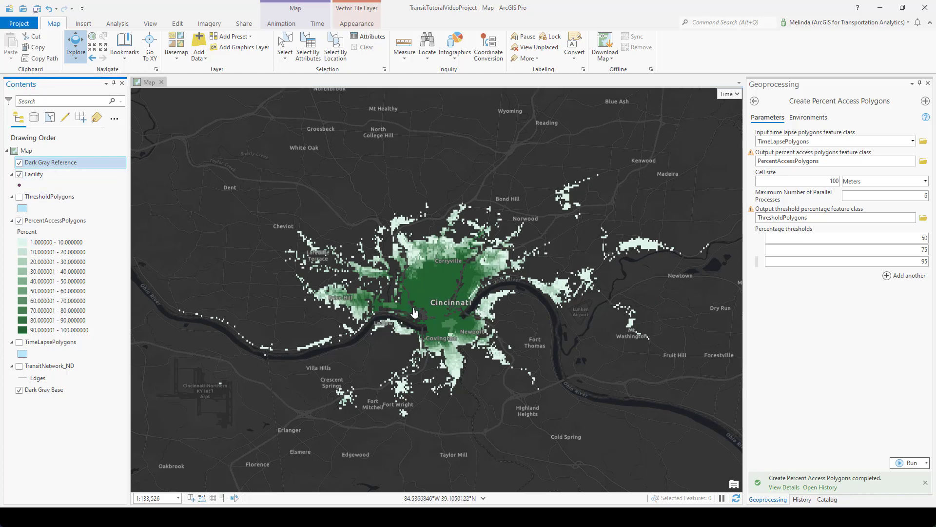
scroll(432, 307, "up", 3)
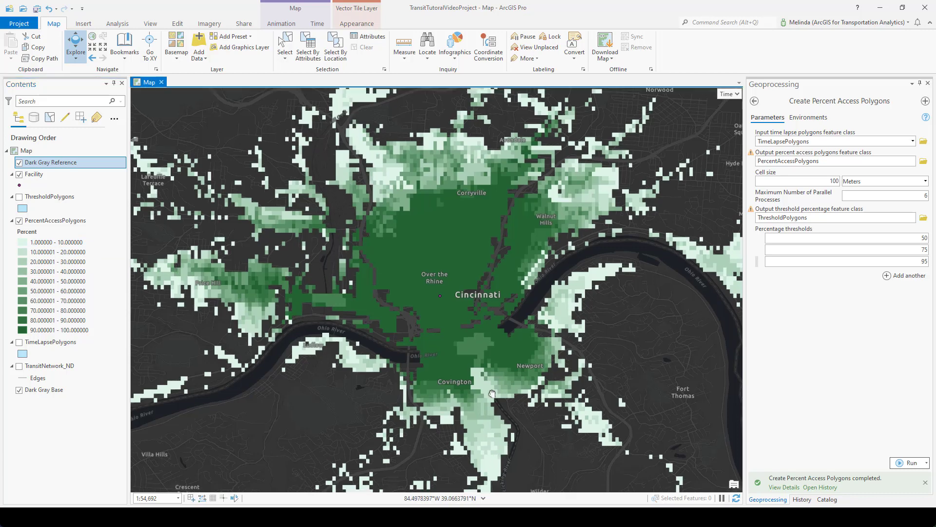
left_click_drag(502, 468, 498, 343)
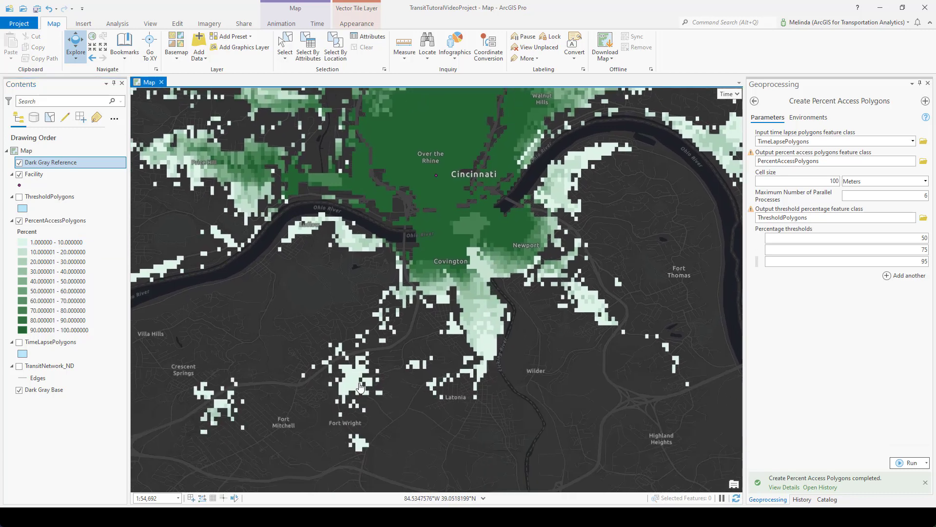
left_click_drag(519, 336, 458, 411)
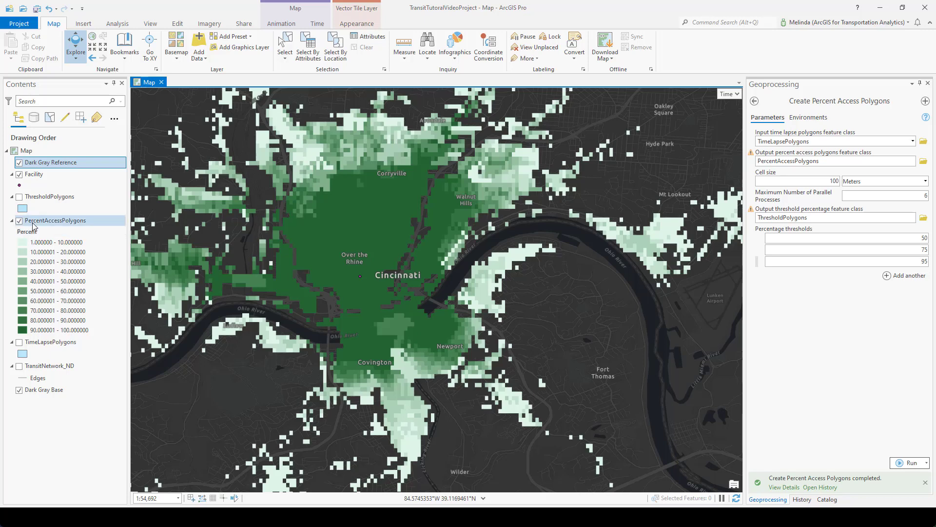
Step: Show ThresholdPolygons, hide PercentAccessPolygons, and open the ThresholdPolygons attribute table
left_click(19, 197)
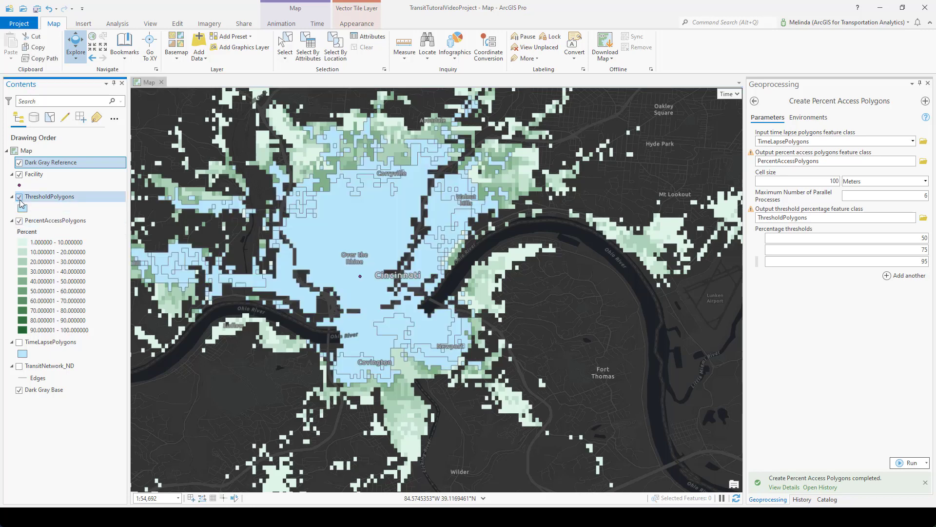
left_click(20, 221)
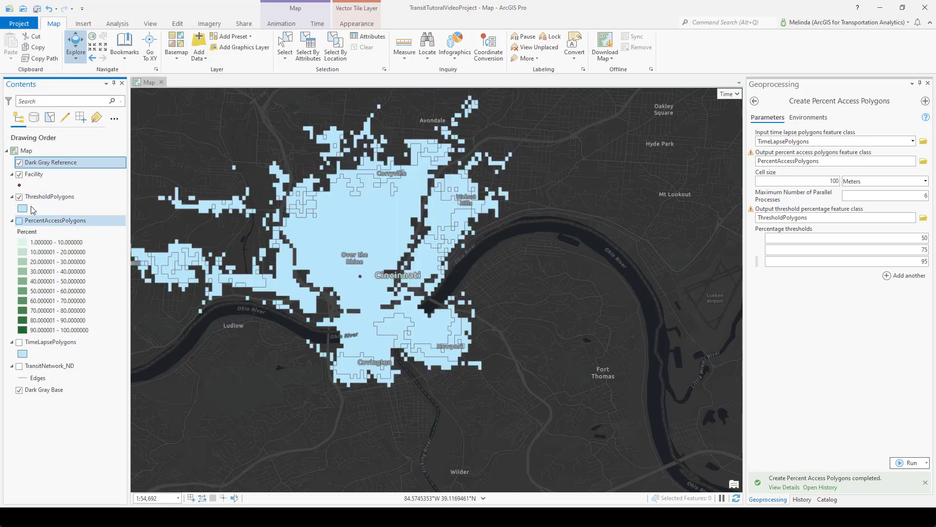
left_click(34, 198)
right_click(29, 197)
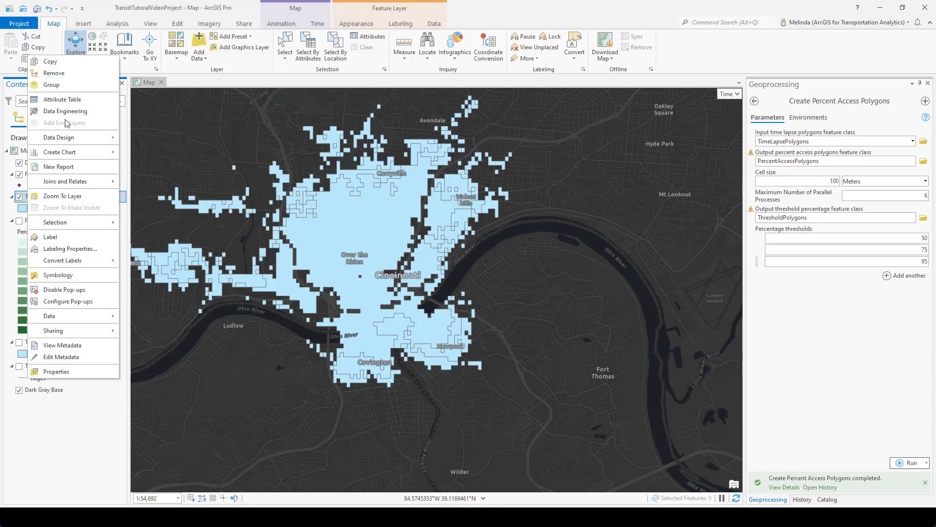
left_click(68, 100)
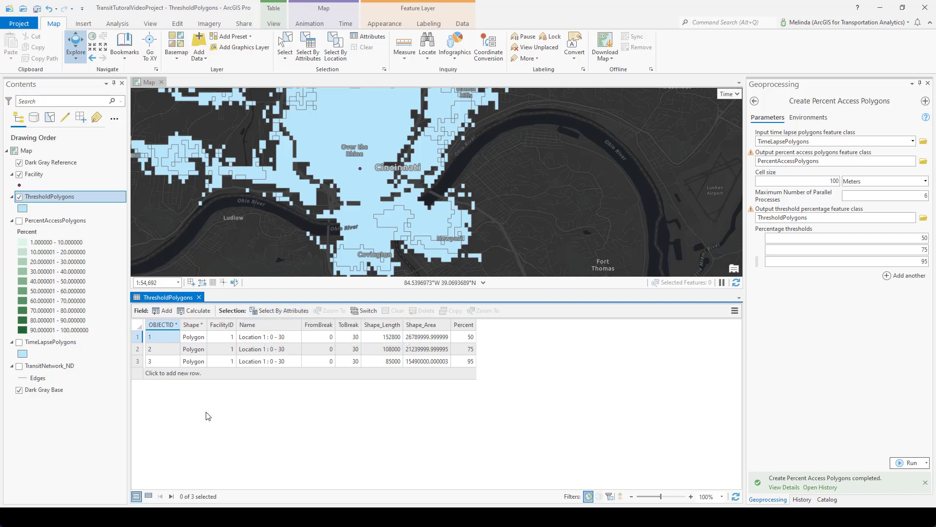
Step: Review the Percent values 50, 75 and 95 in the table
left_click(475, 340)
left_click(474, 354)
left_click(474, 367)
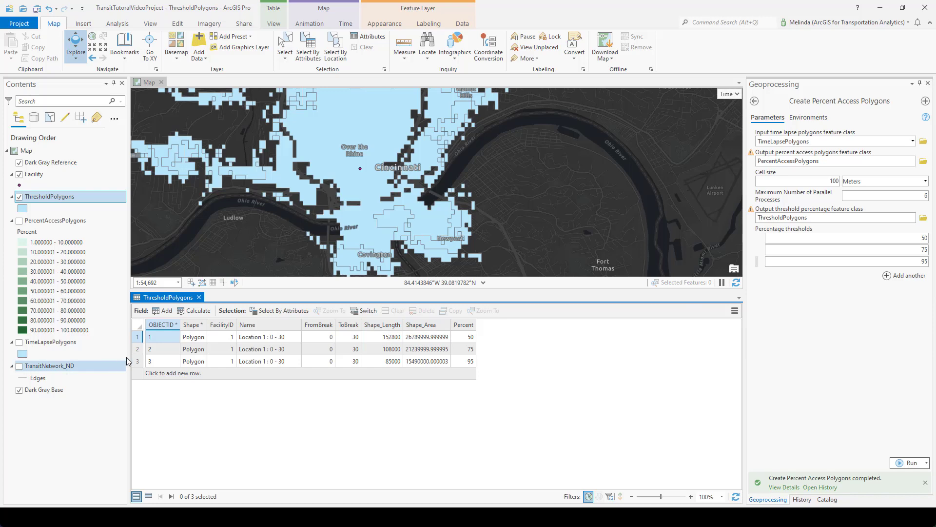
Step: Close the table and give ThresholdPolygons the definition query Percent is equal to 75
left_click(199, 297)
right_click(51, 200)
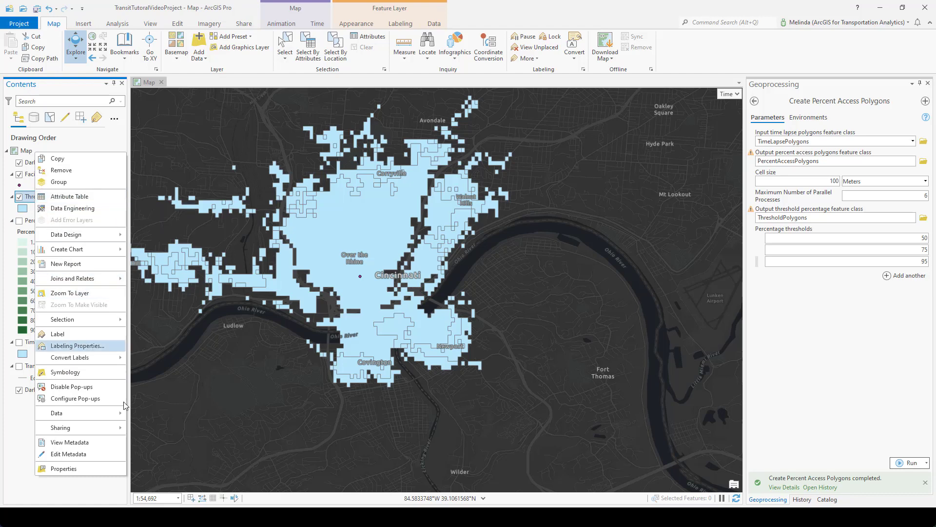
left_click(64, 469)
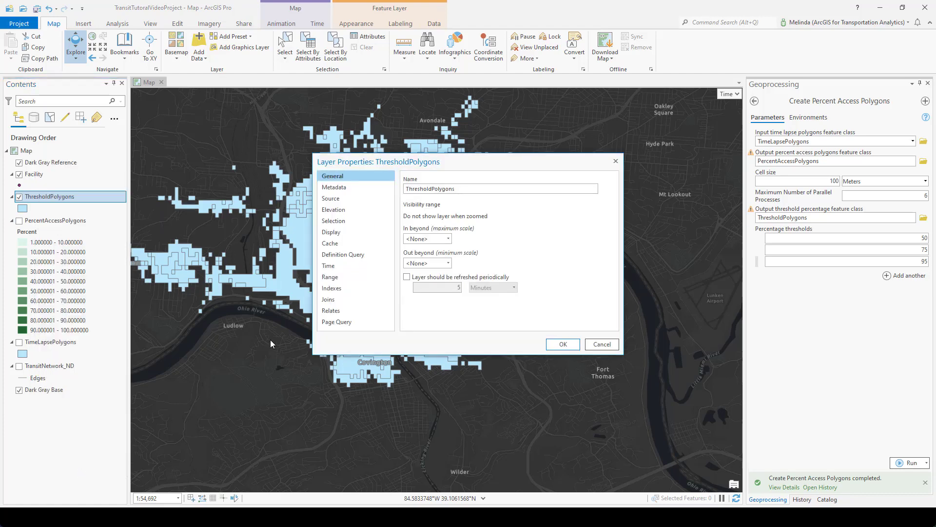
left_click(350, 260)
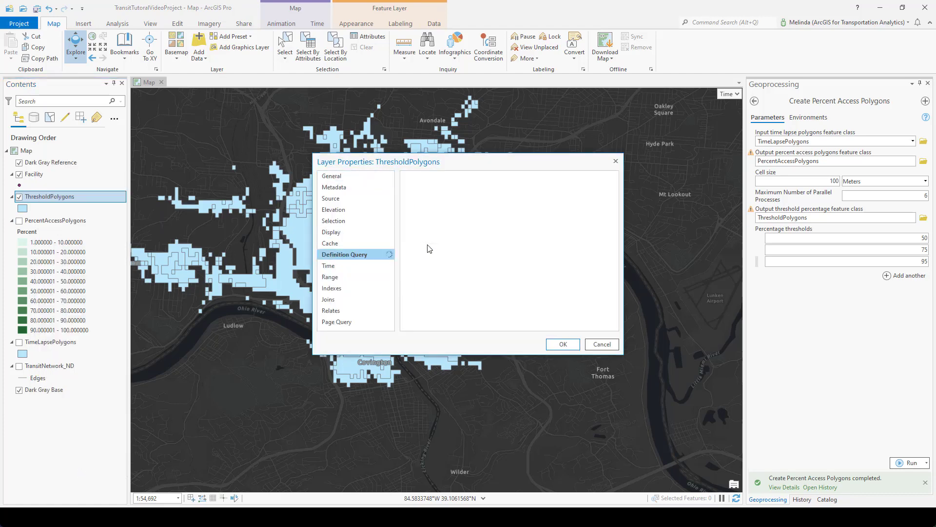
left_click(495, 215)
left_click(498, 228)
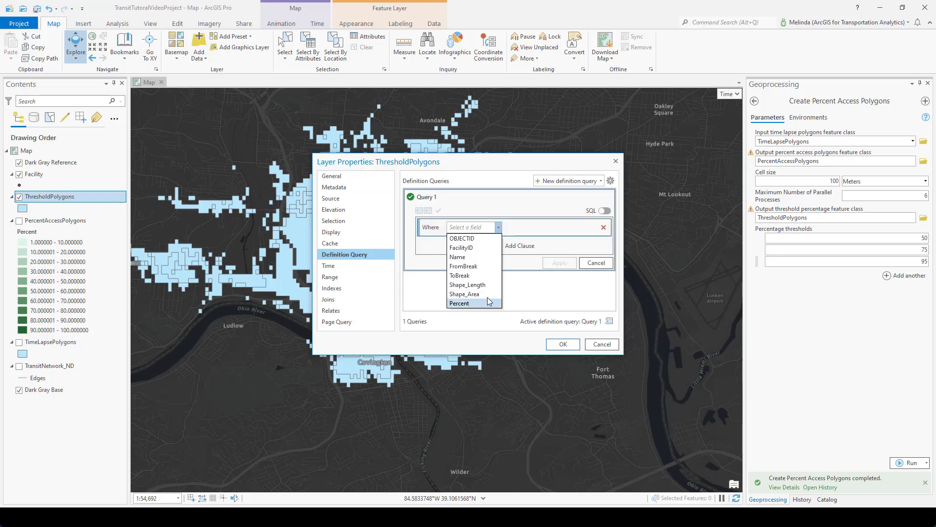
left_click(465, 303)
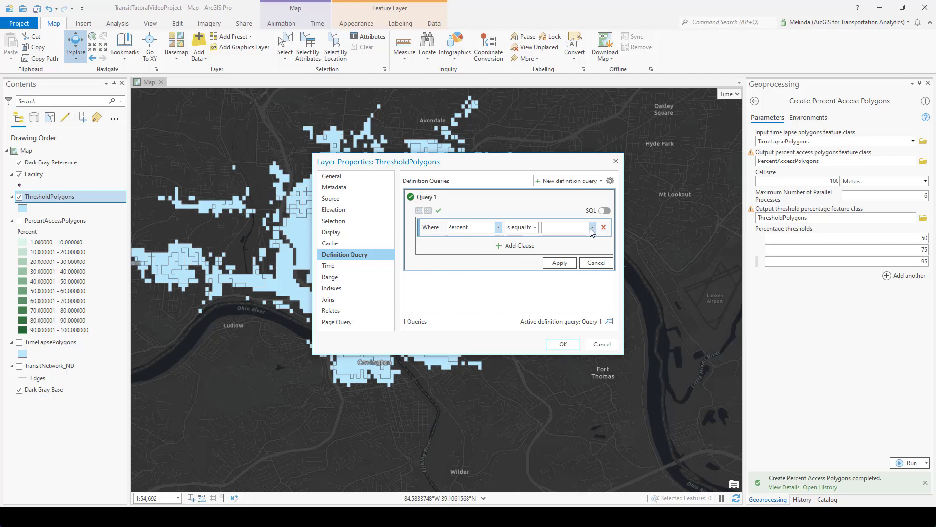
left_click(592, 227)
left_click(548, 247)
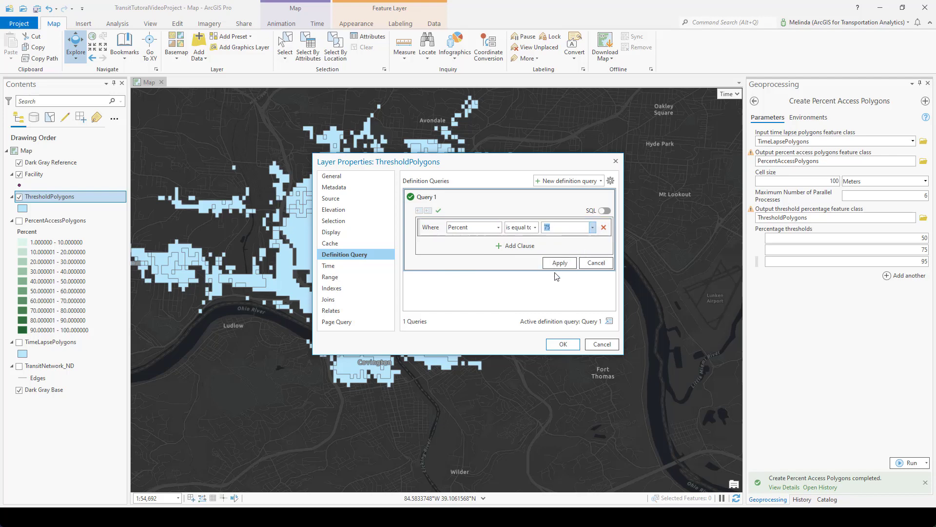
left_click(562, 263)
left_click(564, 345)
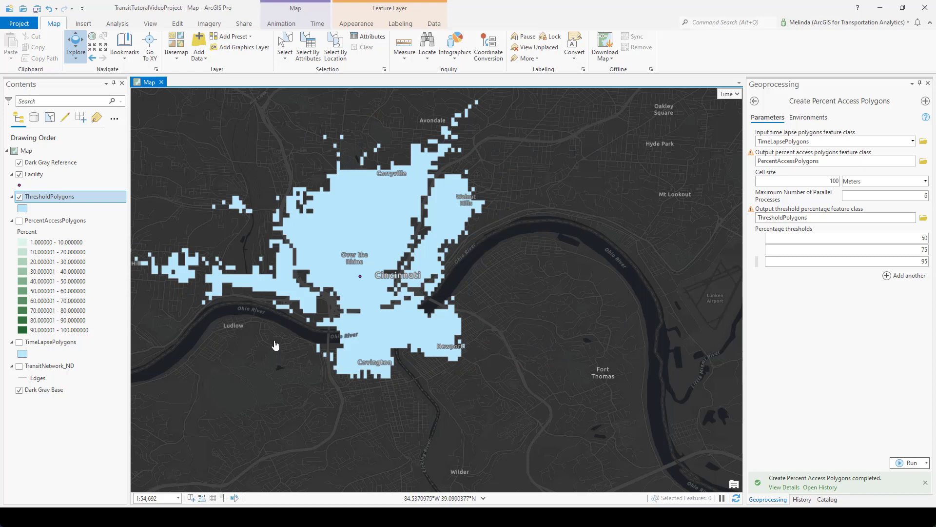
left_click_drag(281, 343, 358, 370)
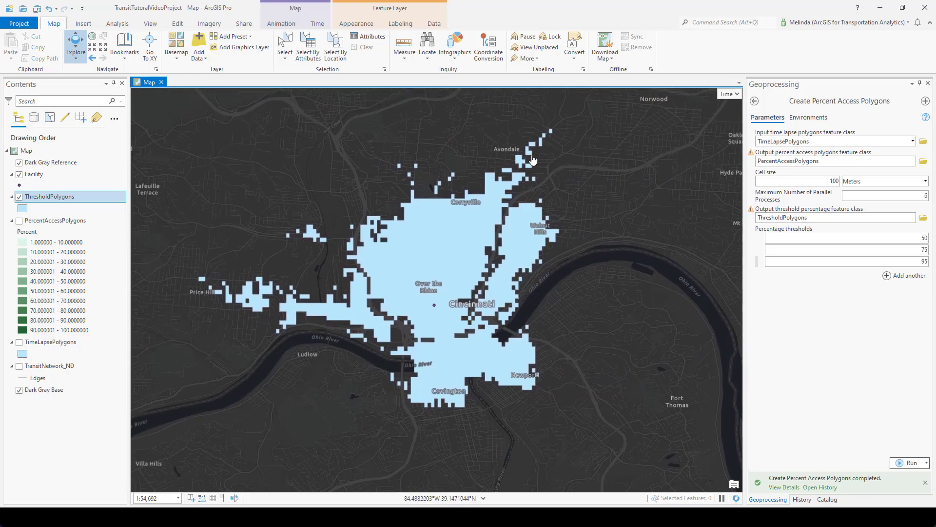